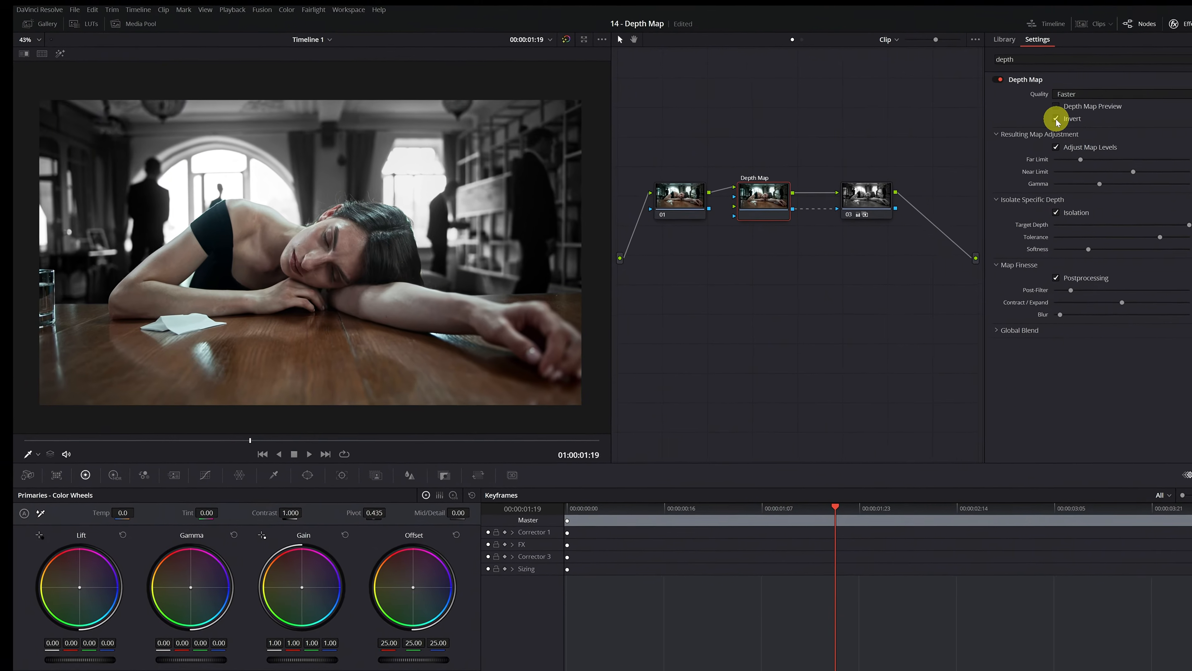
click(1014, 114)
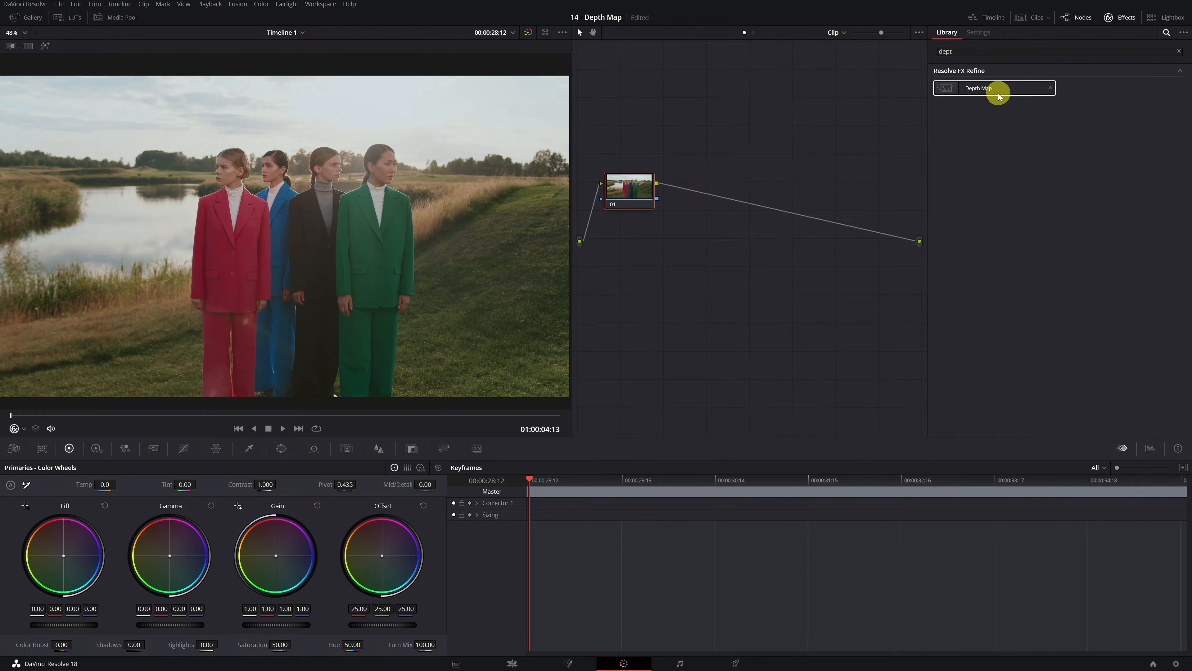
double_click(999, 89)
drag(994, 146, 1019, 146)
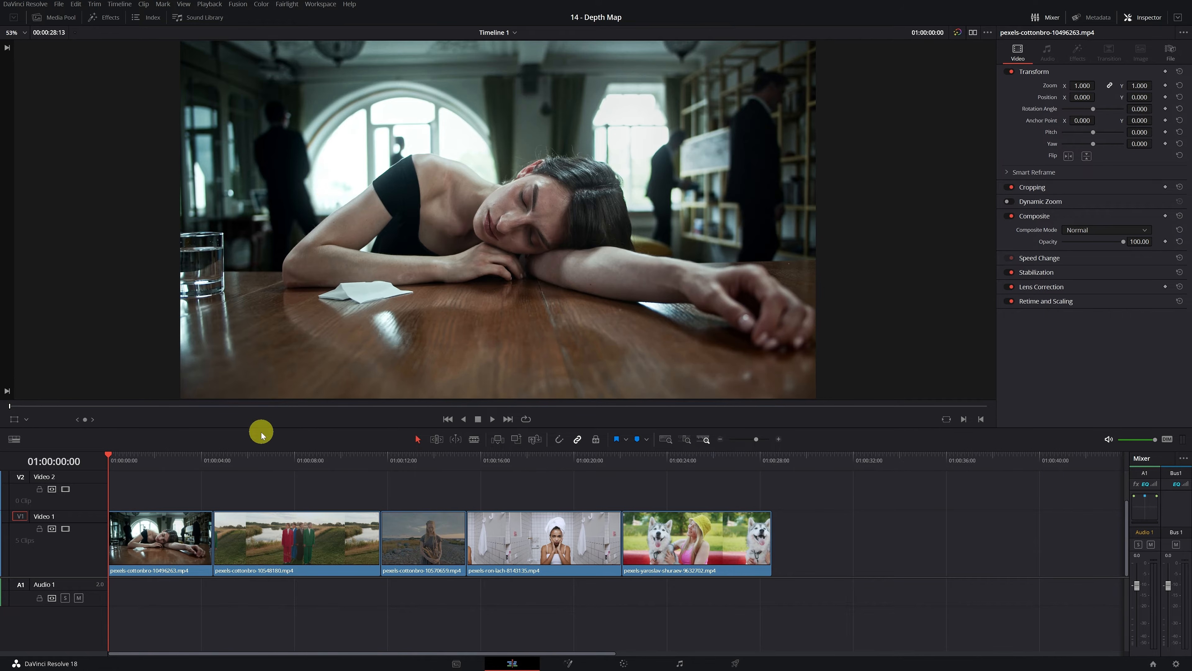
Step: Look through the second to fifth clips on the Edit page timeline
click(272, 462)
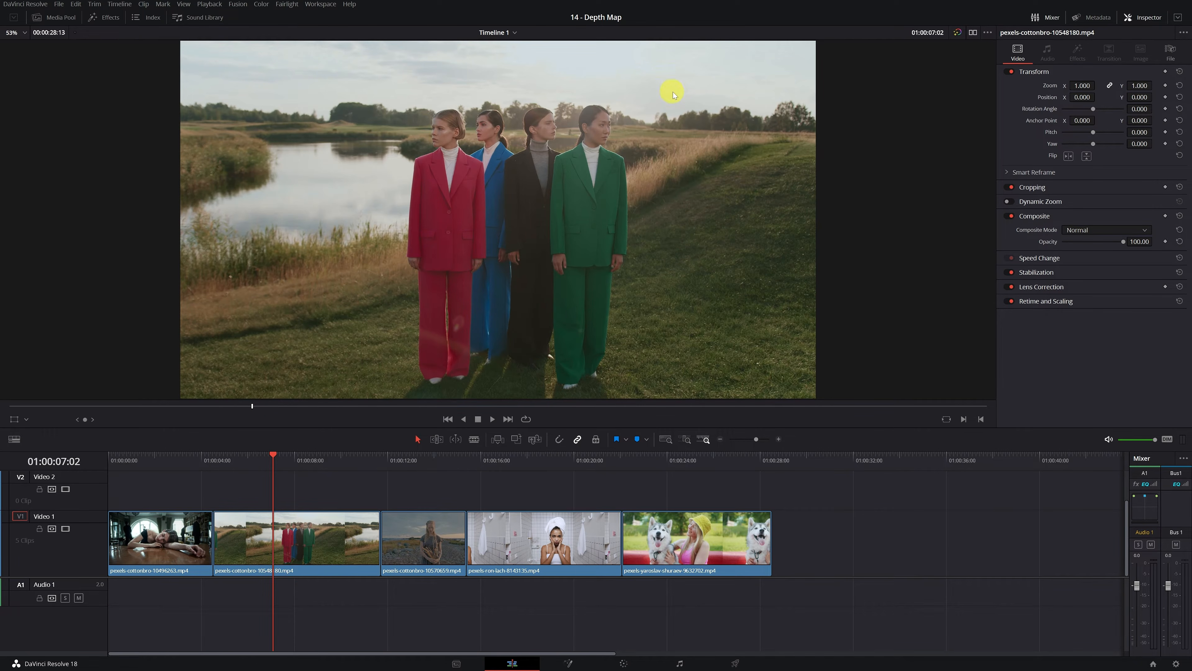
click(435, 464)
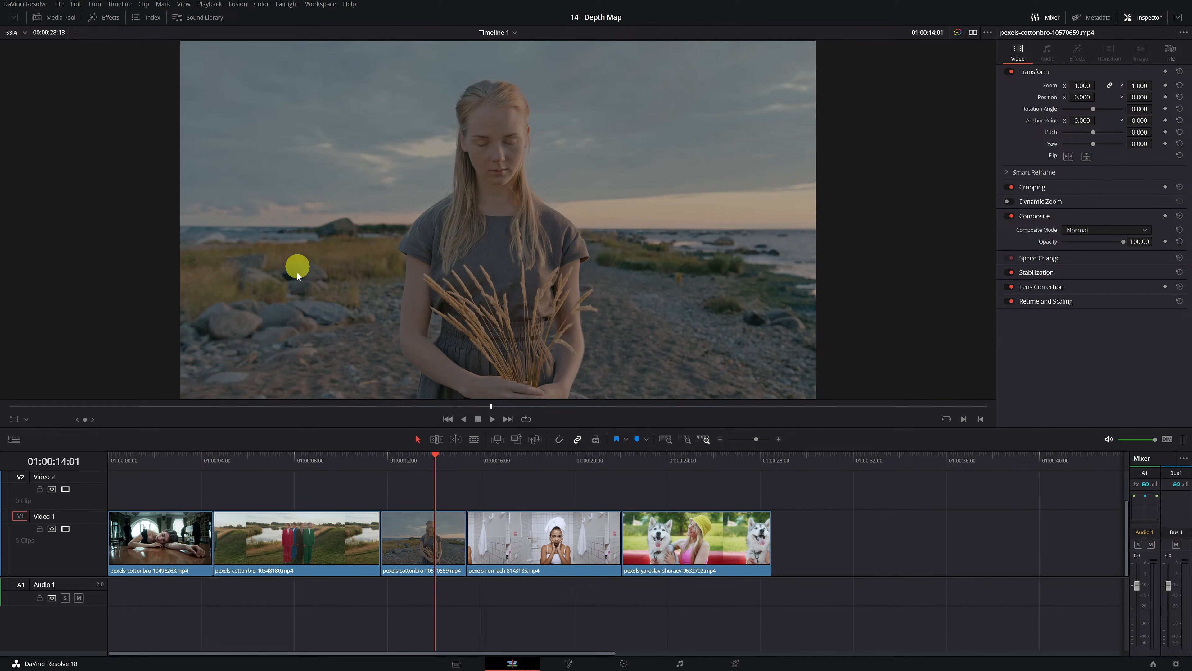
click(537, 462)
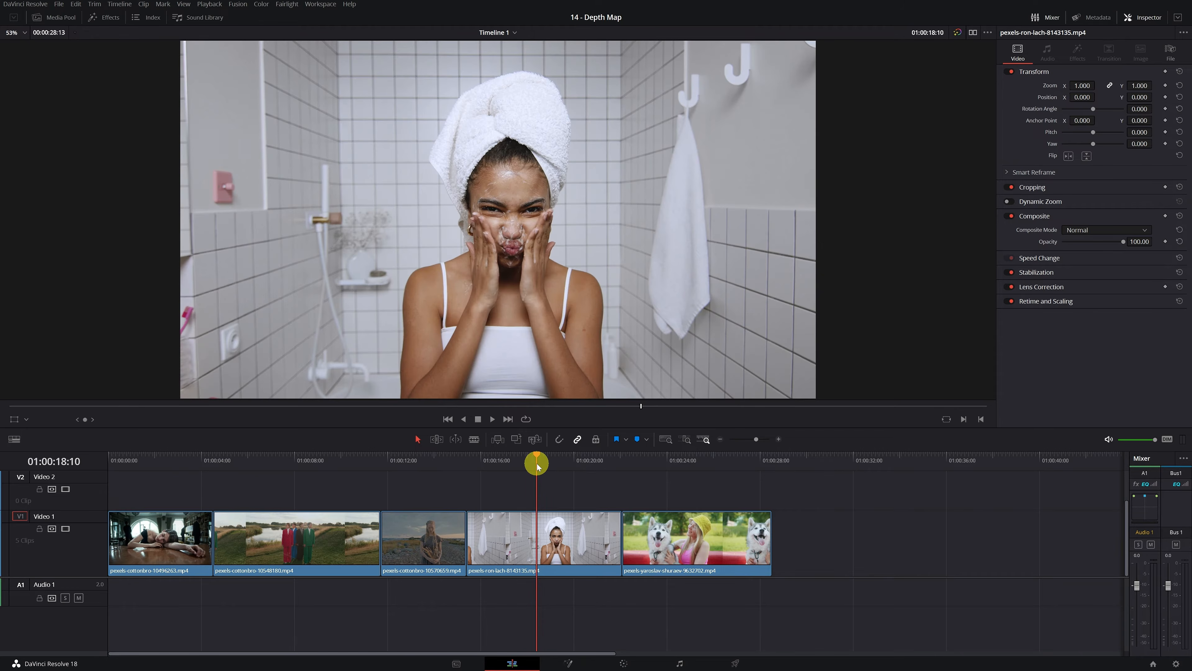
click(679, 461)
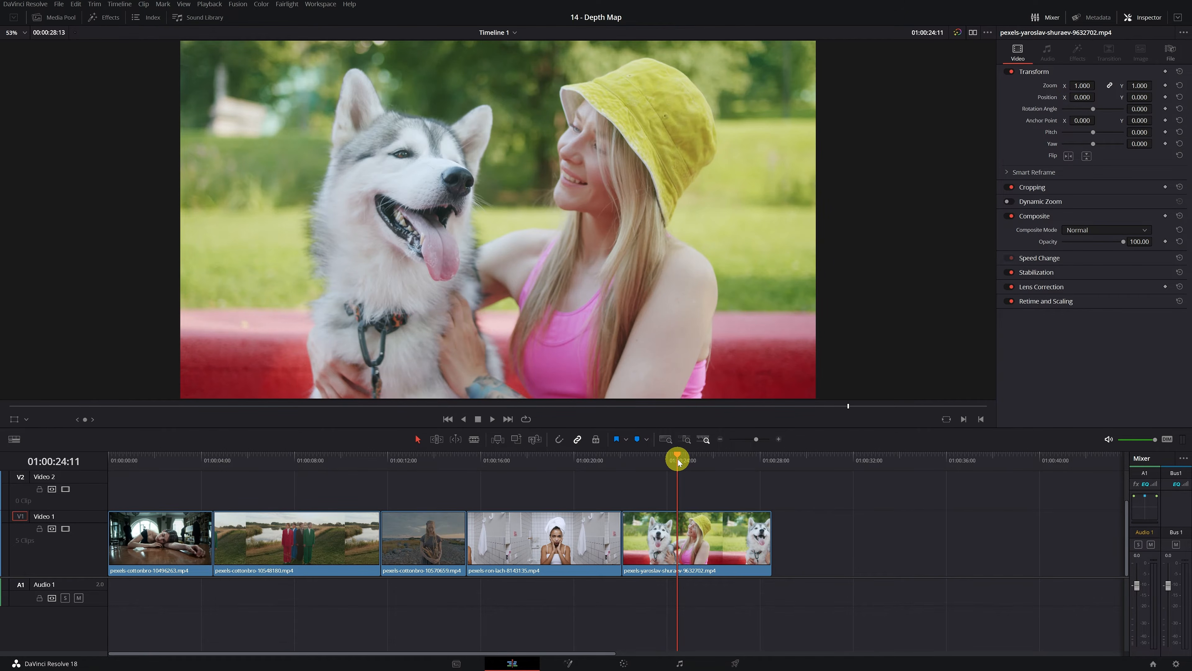
Step: Go to the first clip, open it on the Color page and search the effects library for "depth"
click(150, 465)
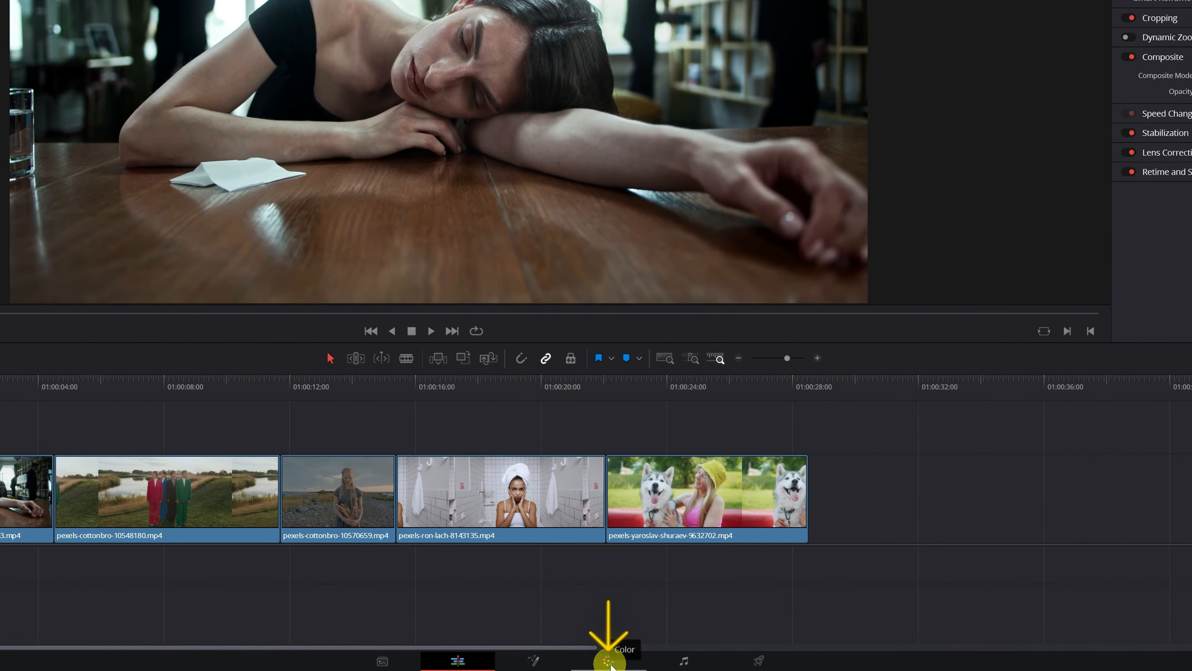
click(609, 662)
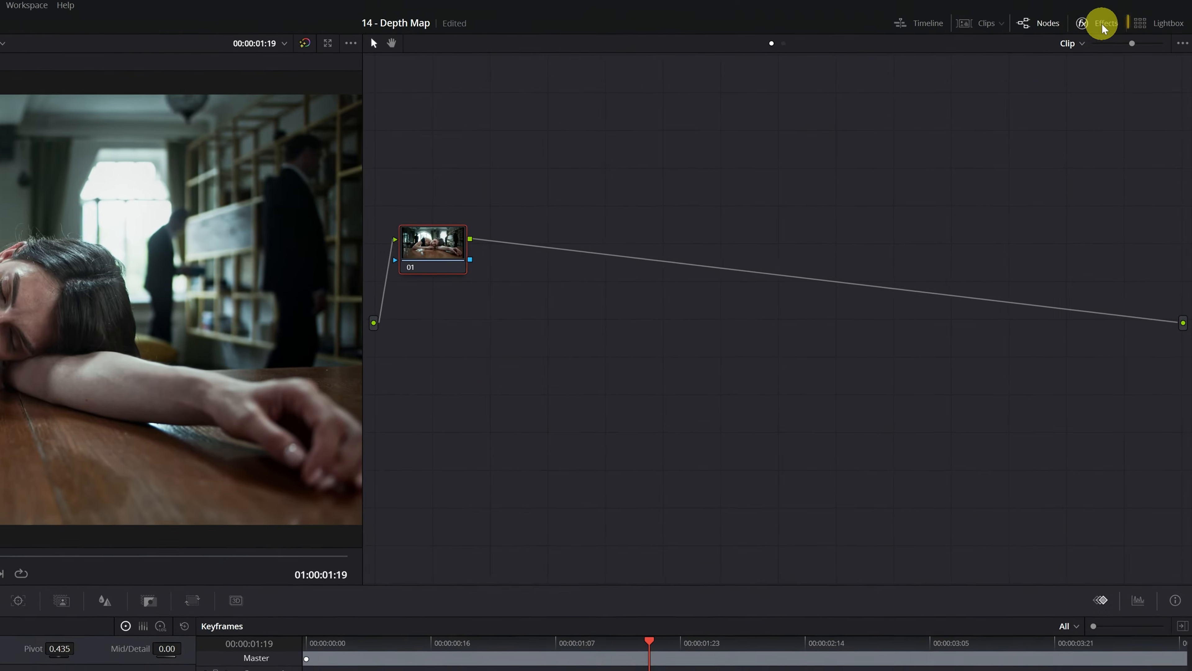
click(1103, 27)
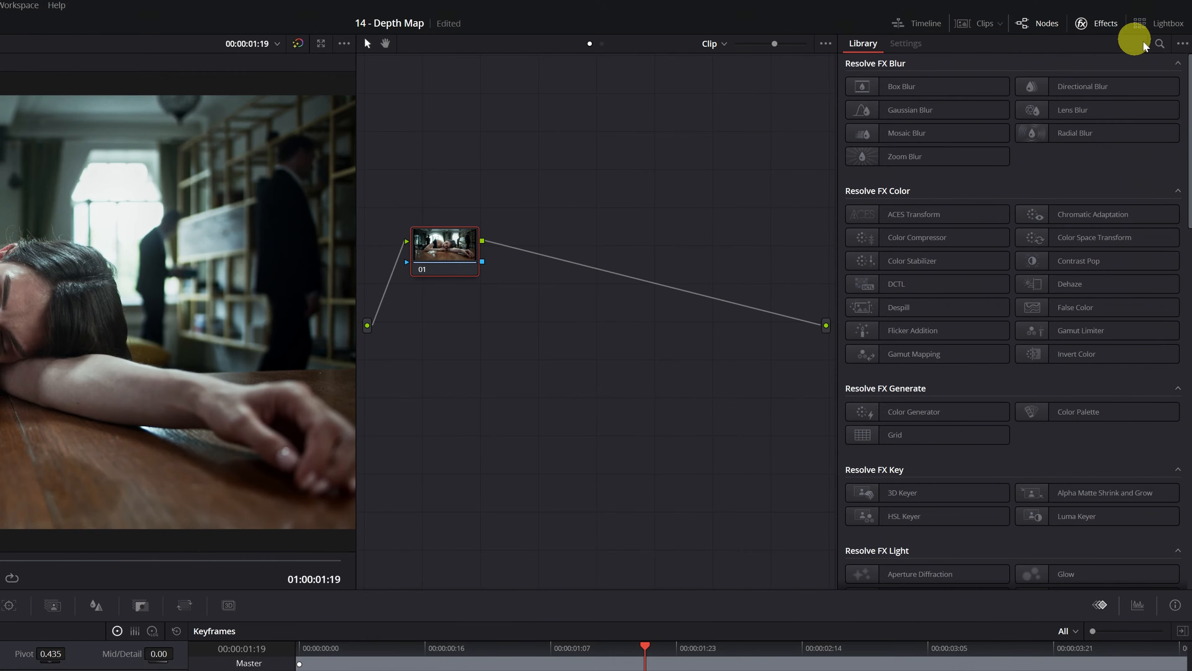
click(1160, 43)
text(depth)
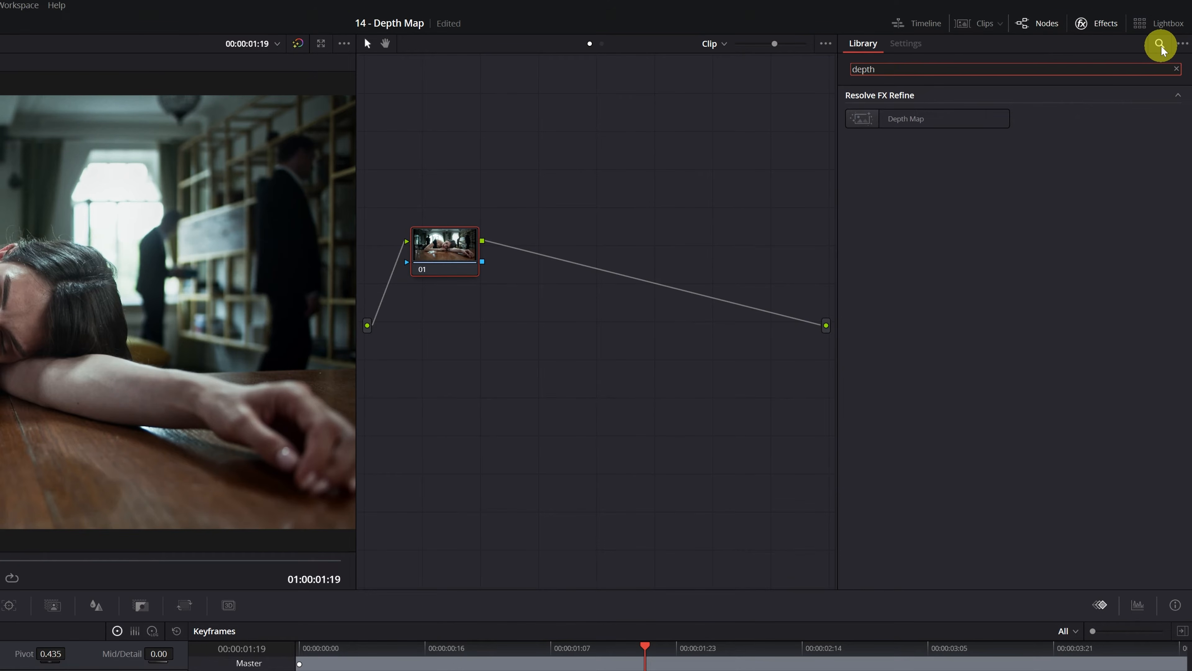
Step: Add the Depth Map effect as its own node on the connection after node 01 and place it beside that node
click(912, 124)
drag(906, 128, 639, 274)
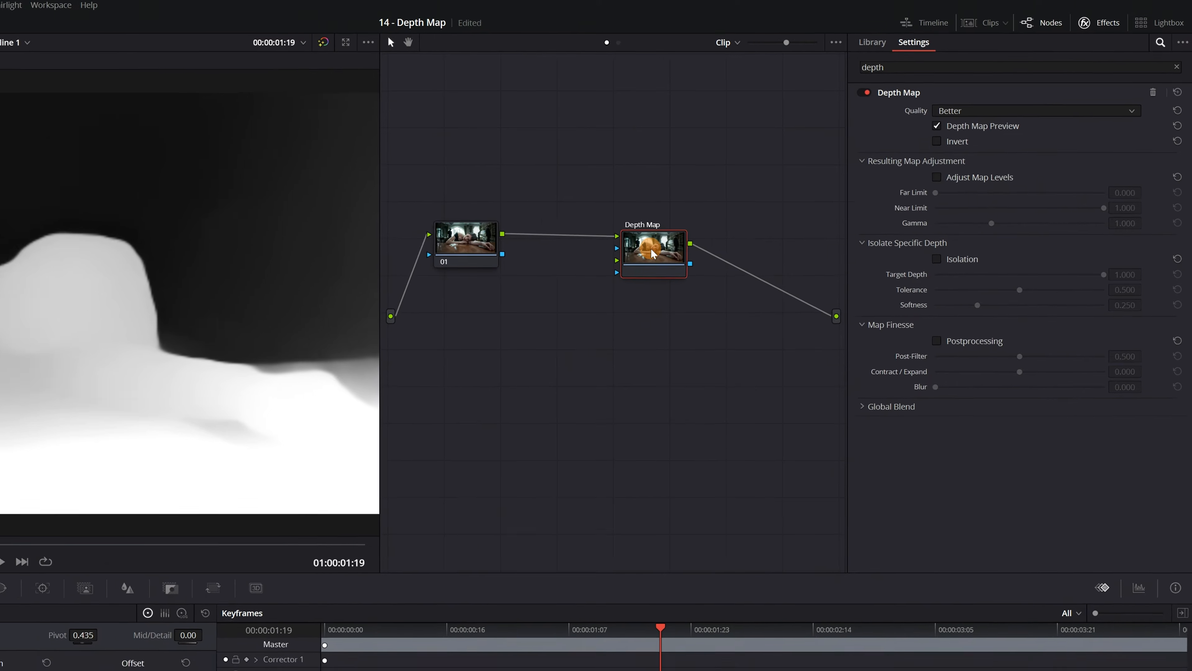
drag(739, 187, 714, 187)
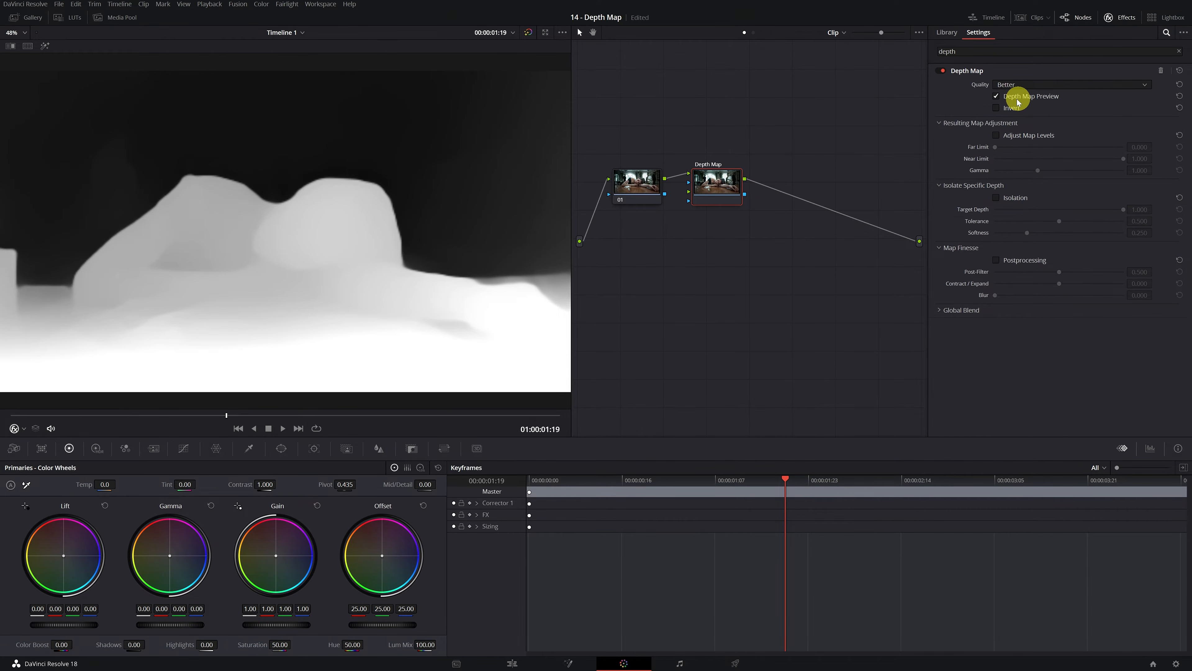
Step: Compare the depth map preview with the original image and set the Depth Map quality to Faster
click(995, 97)
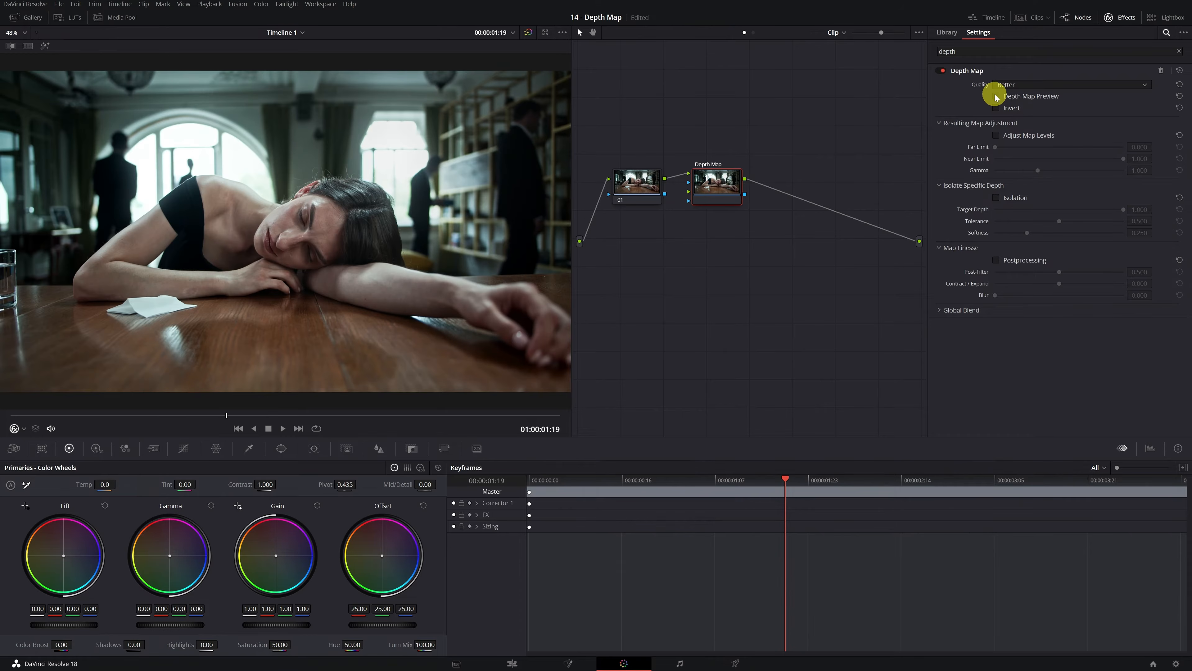
click(996, 96)
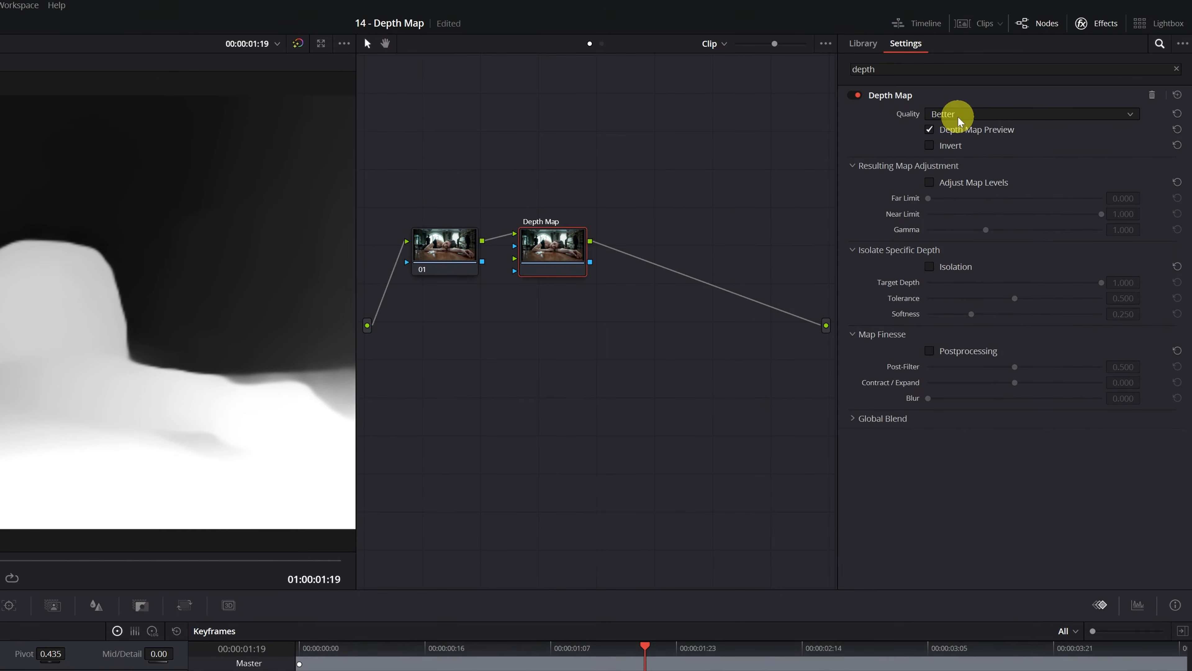
click(1131, 115)
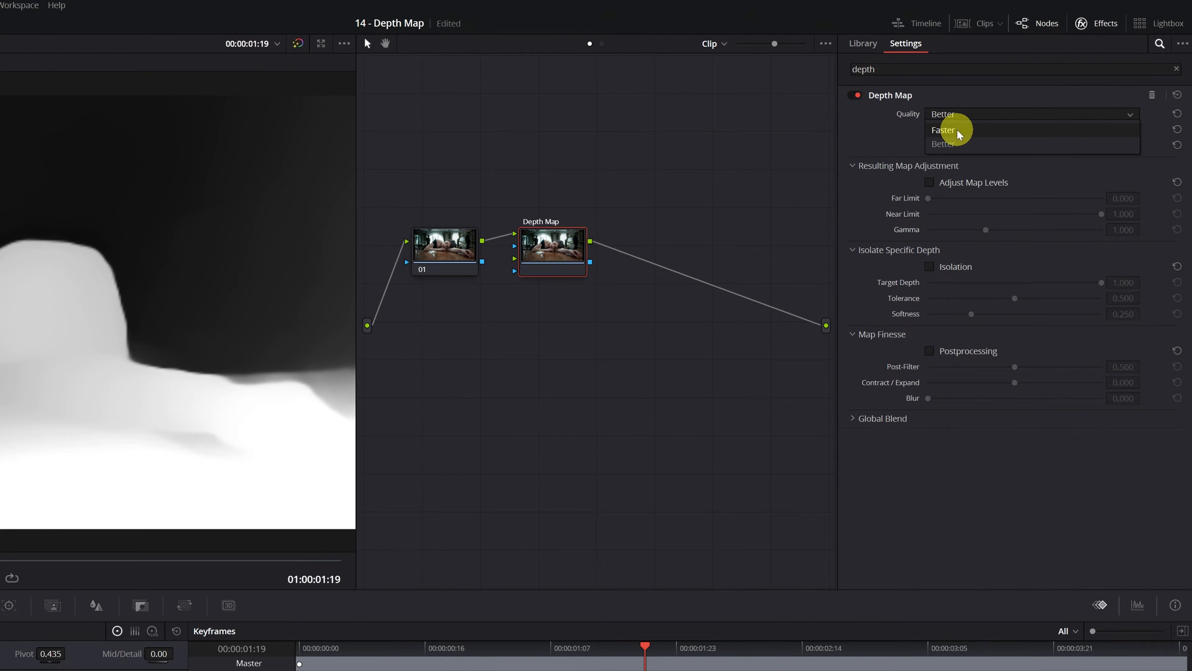
click(960, 135)
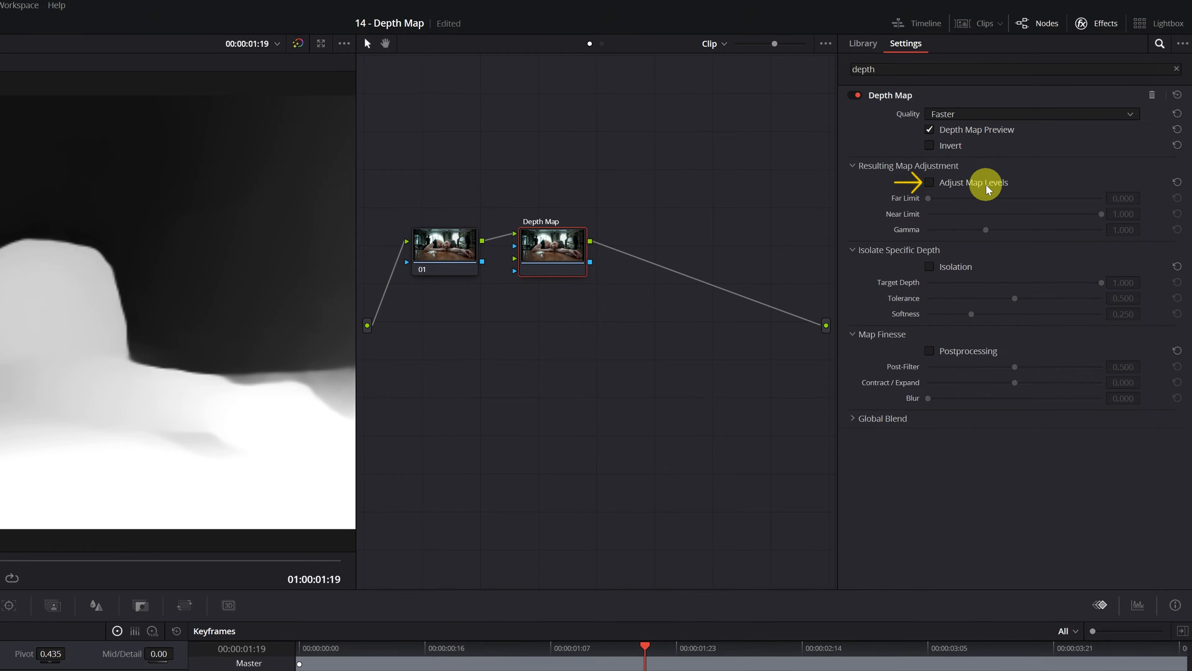
Step: Enable Adjust Map Levels with Far Limit 0.192 and Near Limit 0.584, and check the map against the original image
click(931, 183)
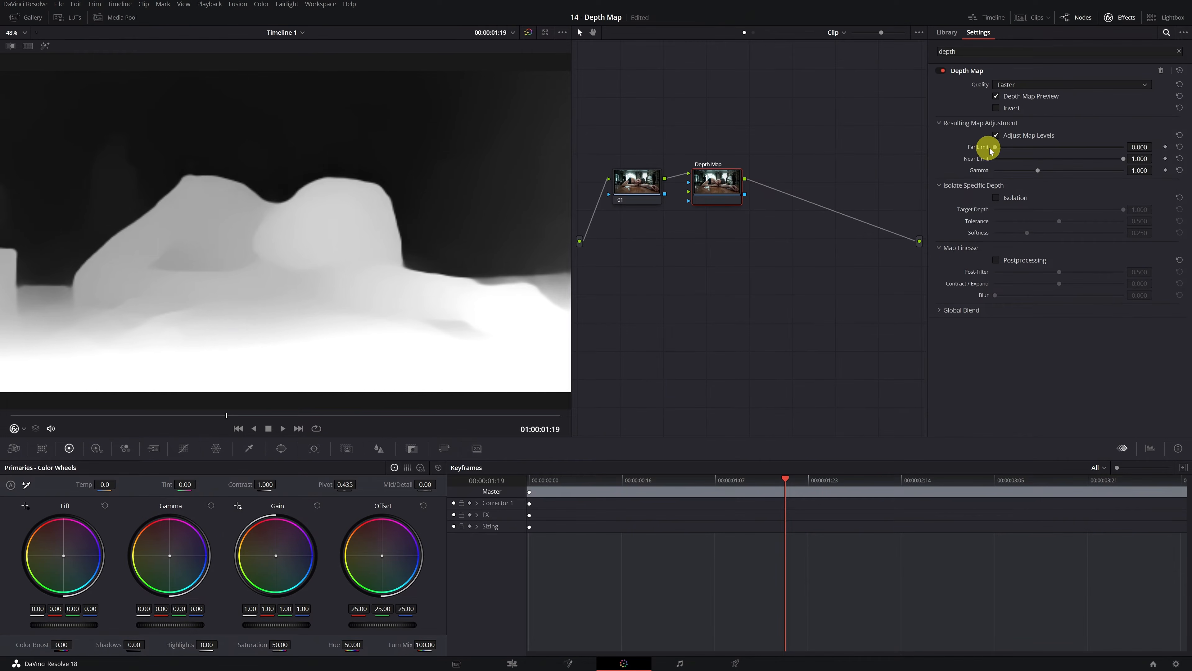
drag(997, 149, 1020, 148)
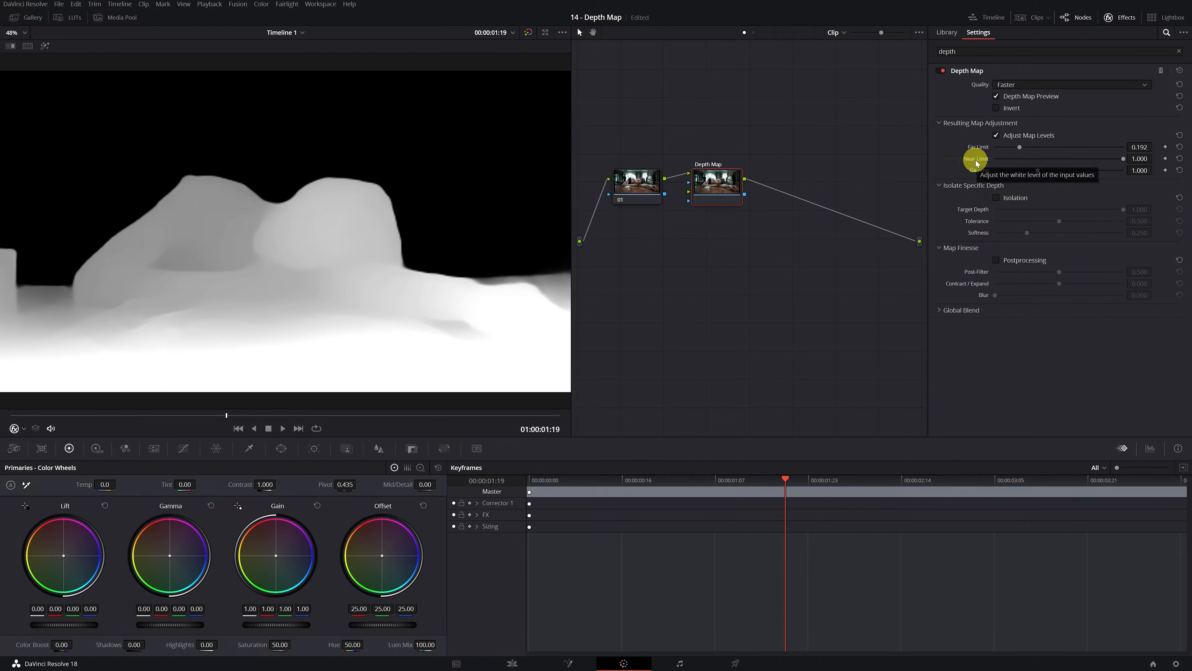
drag(1123, 158, 1071, 159)
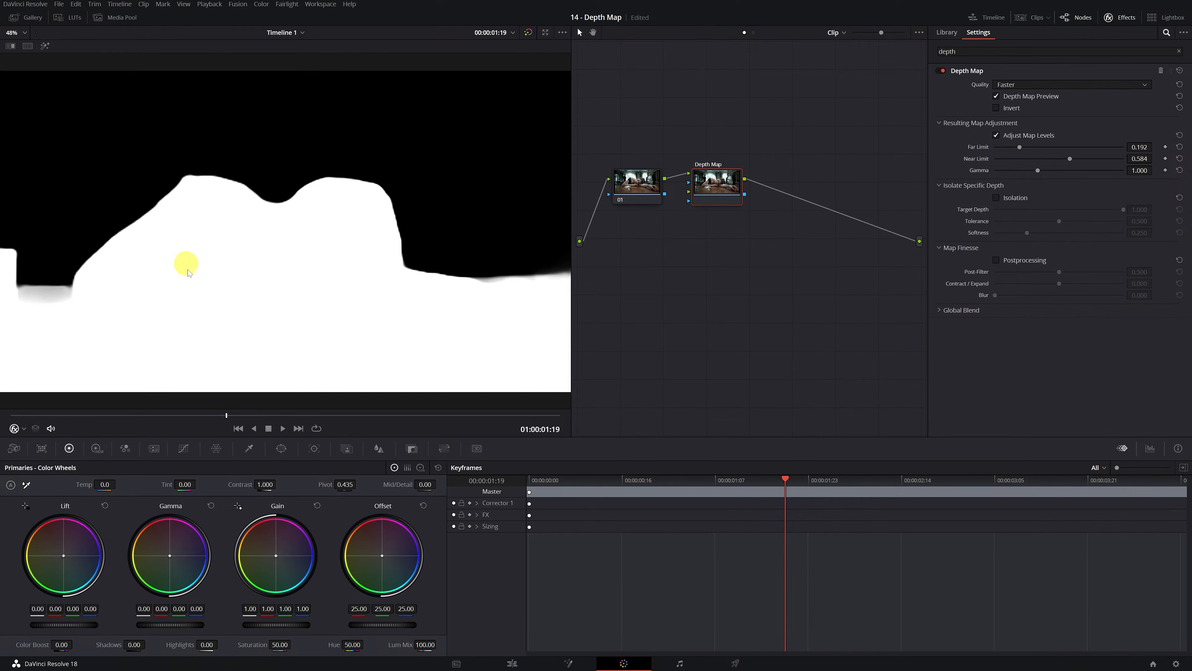
click(996, 96)
click(996, 96)
Step: Enable Isolation for the depth map and set its Tolerance to 0.783
click(996, 198)
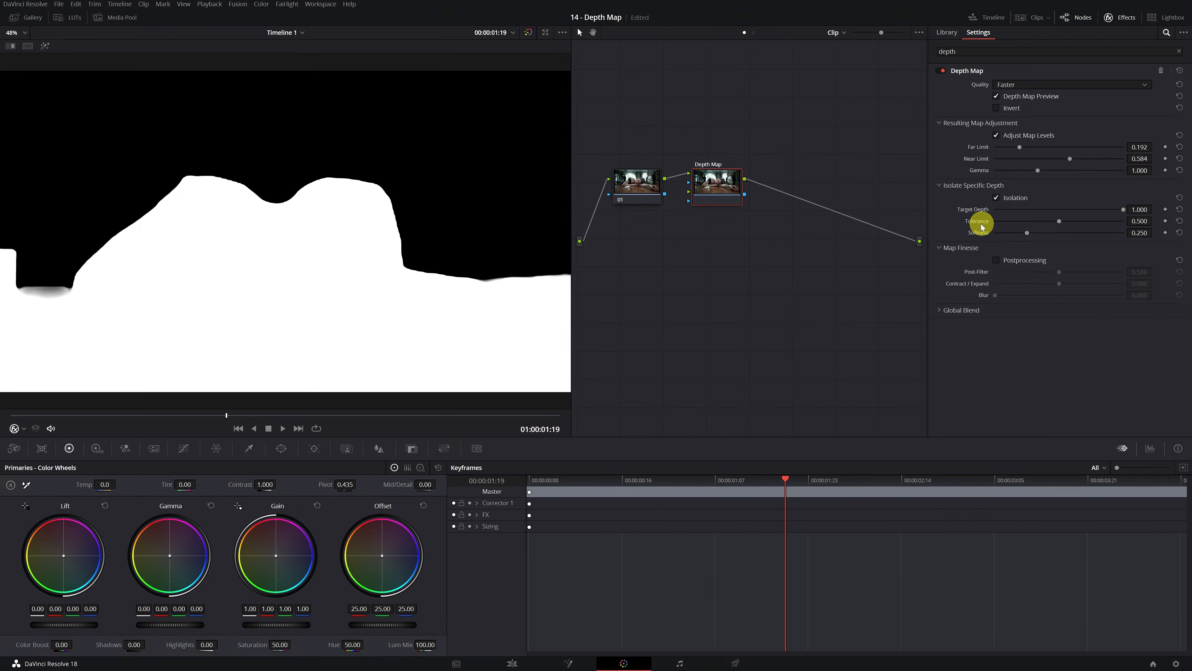
click(1060, 224)
drag(1060, 224, 1162, 233)
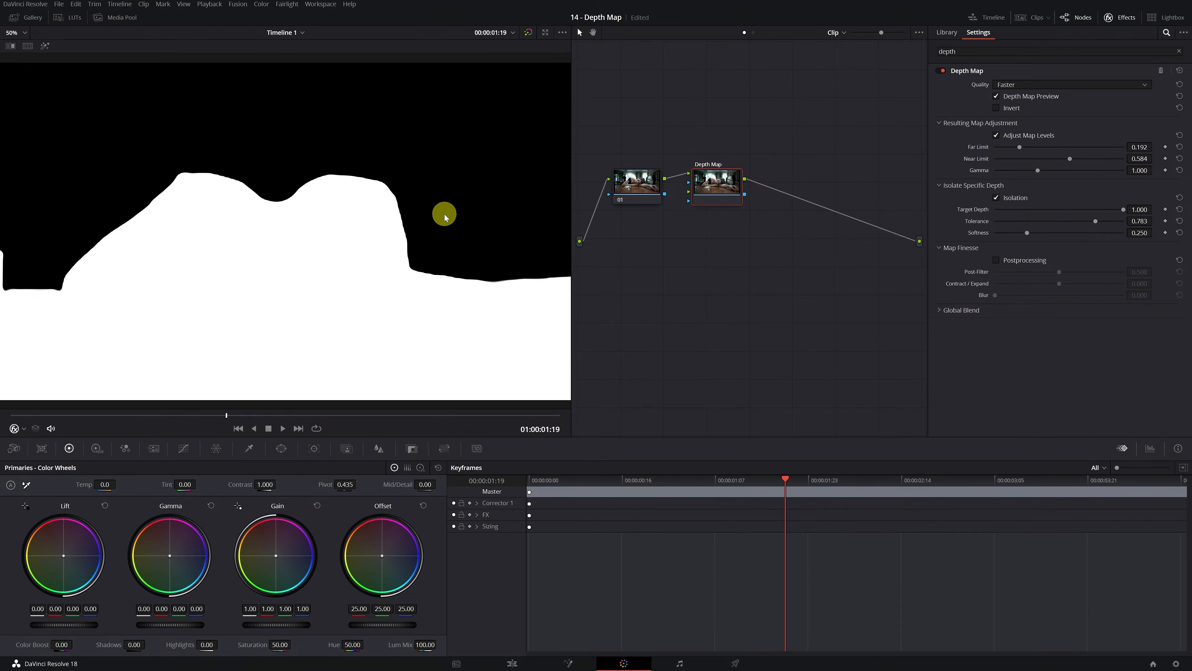
Step: Examine the map's edge around the woman up close, enable Postprocessing and set Post-Filter to 0.119
scroll(441, 212, up, 3)
scroll(452, 133, up, 2)
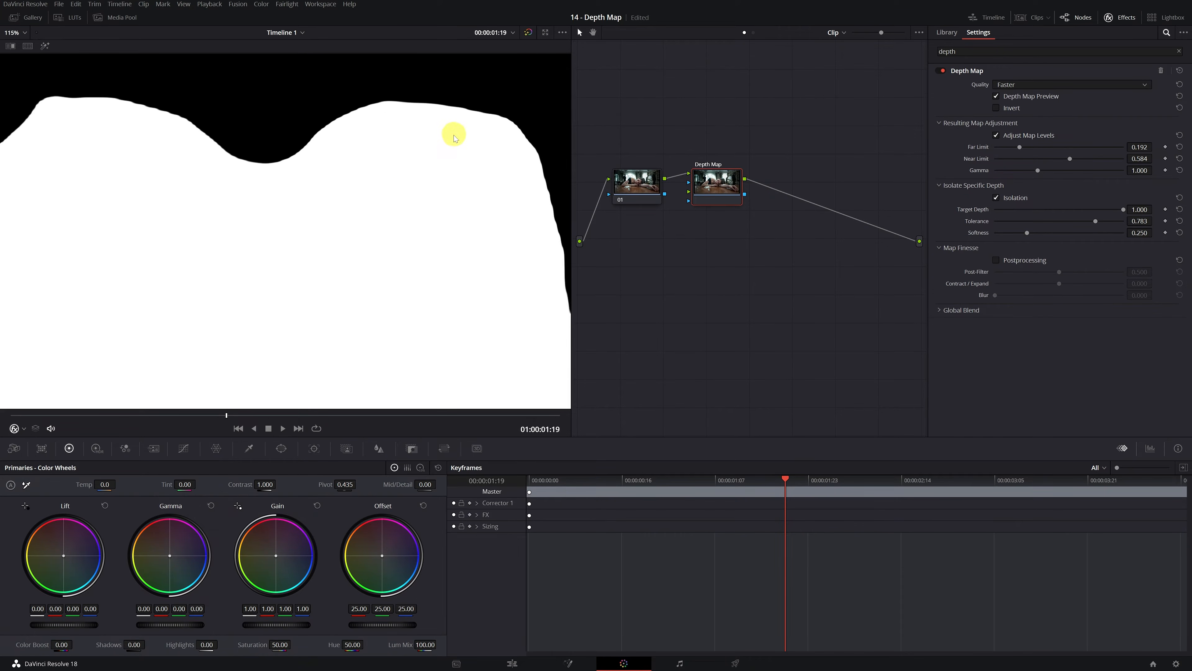
drag(411, 174, 368, 232)
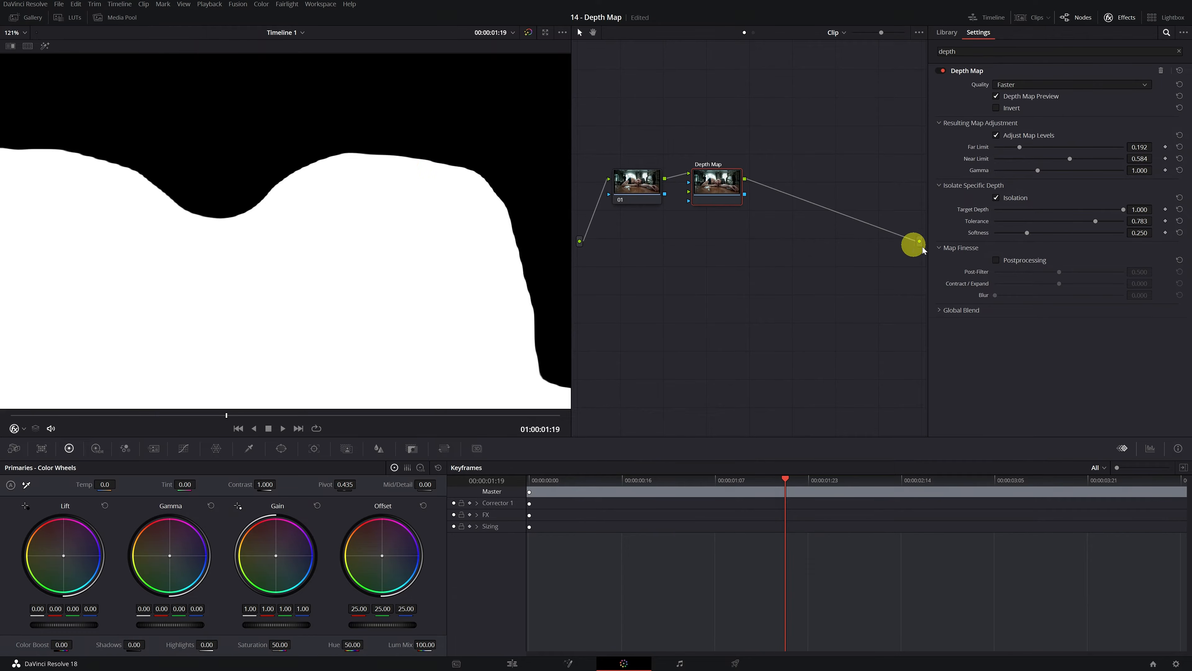
click(996, 261)
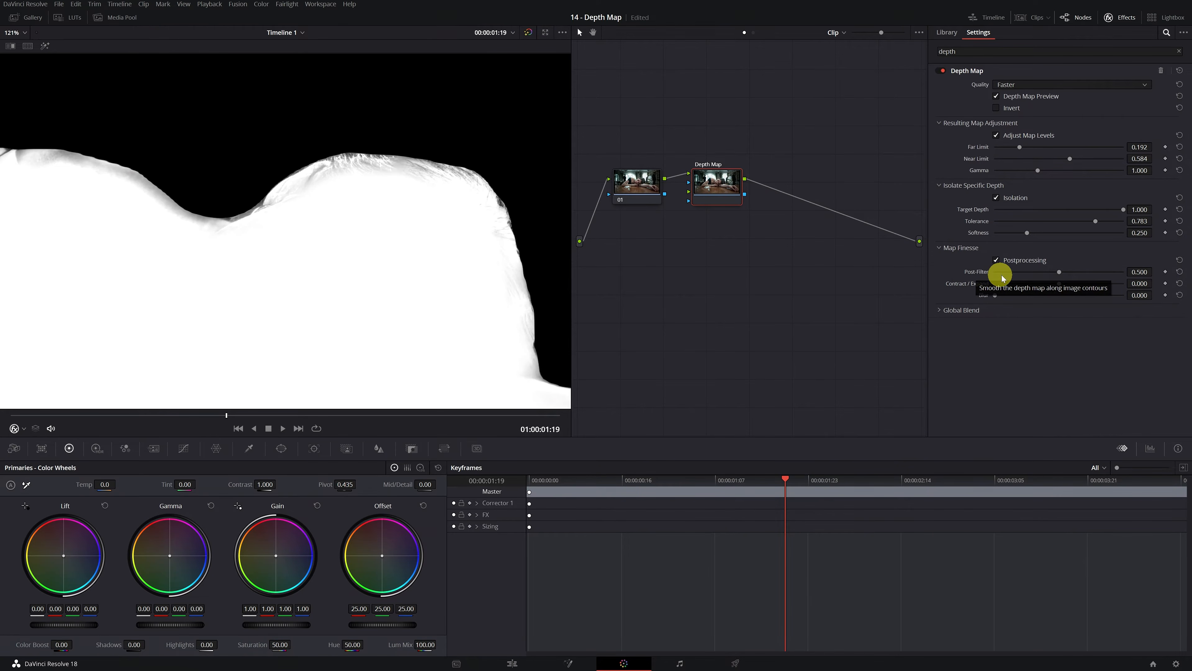
drag(1059, 272, 1022, 273)
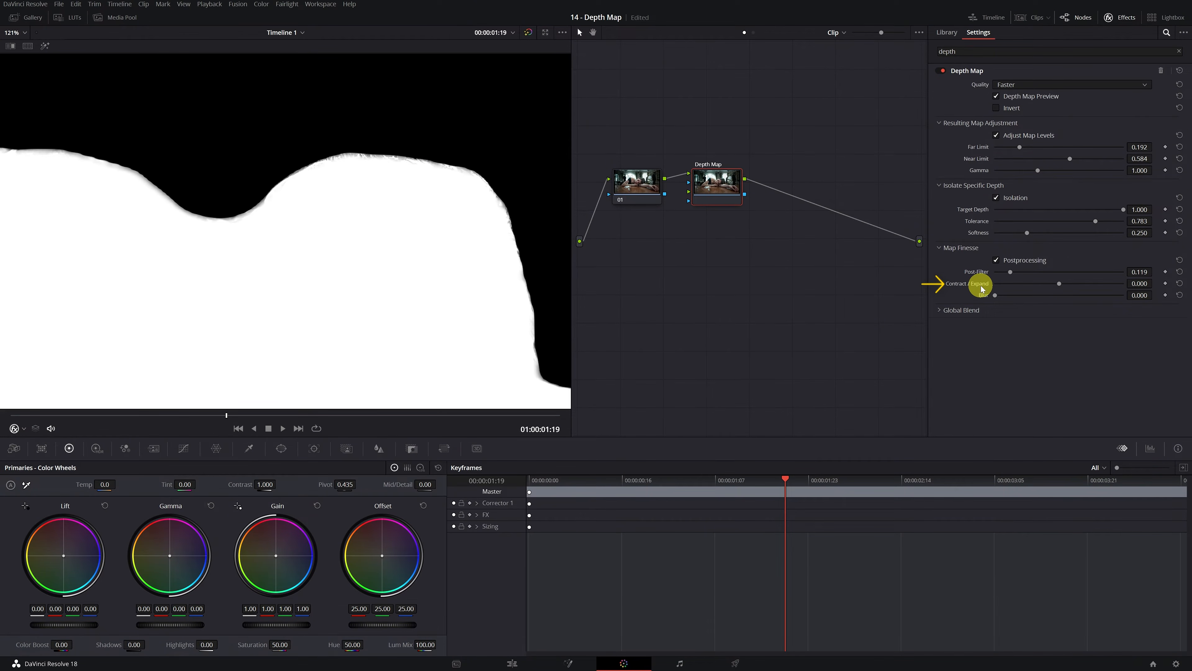
Step: Try out and reset Contract / Expand, and set the depth map's Blur to 0.040
drag(1059, 284, 1117, 281)
click(1179, 284)
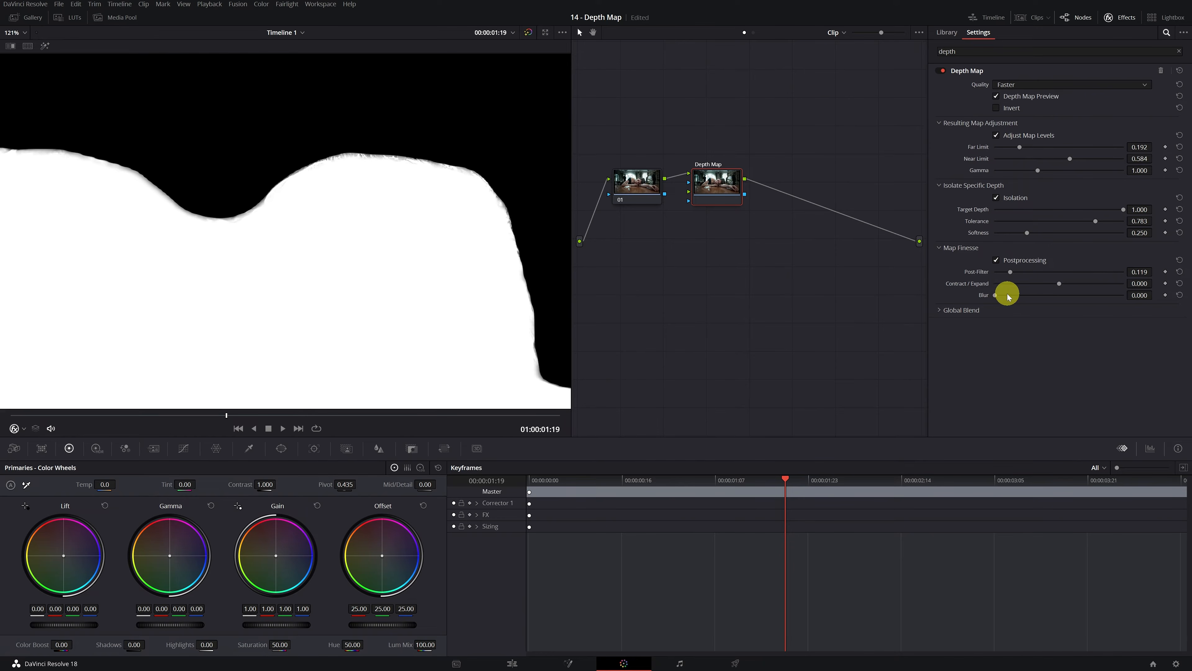
drag(995, 295, 1000, 297)
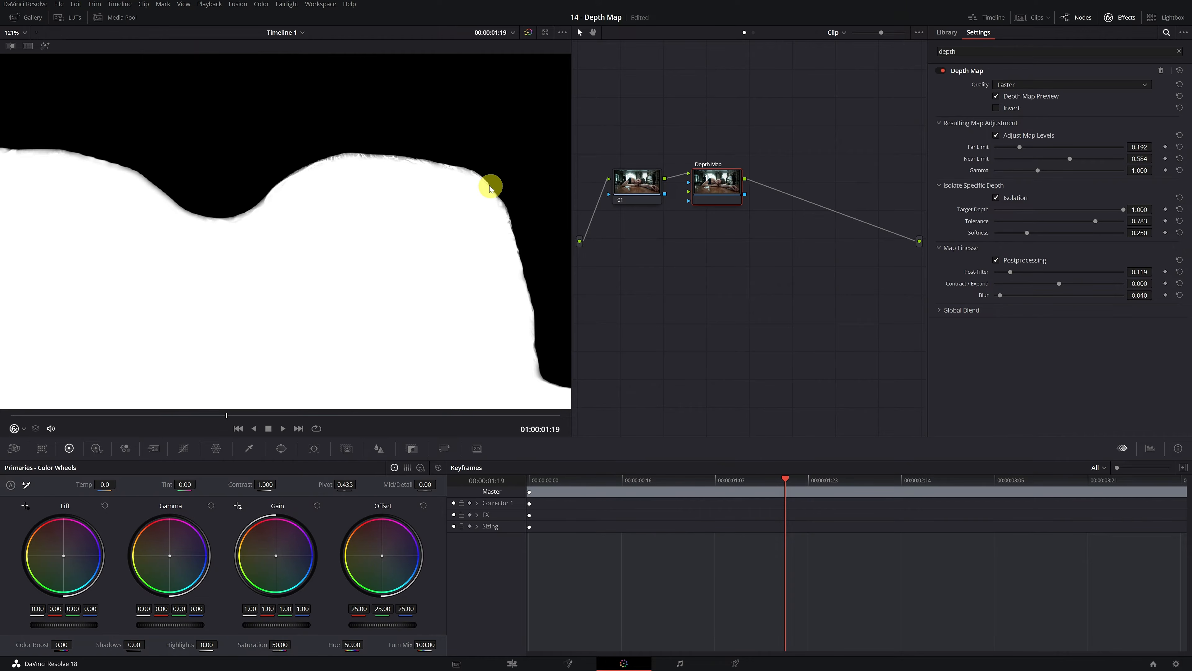
scroll(439, 192, down, 5)
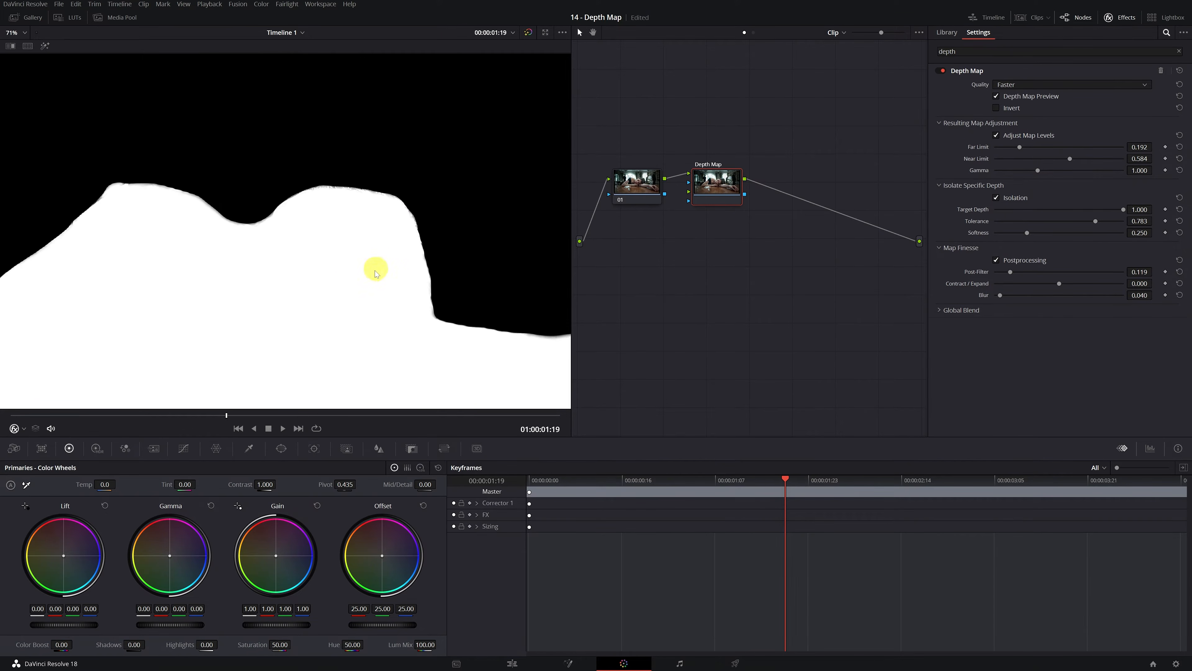
scroll(312, 305, down, 3)
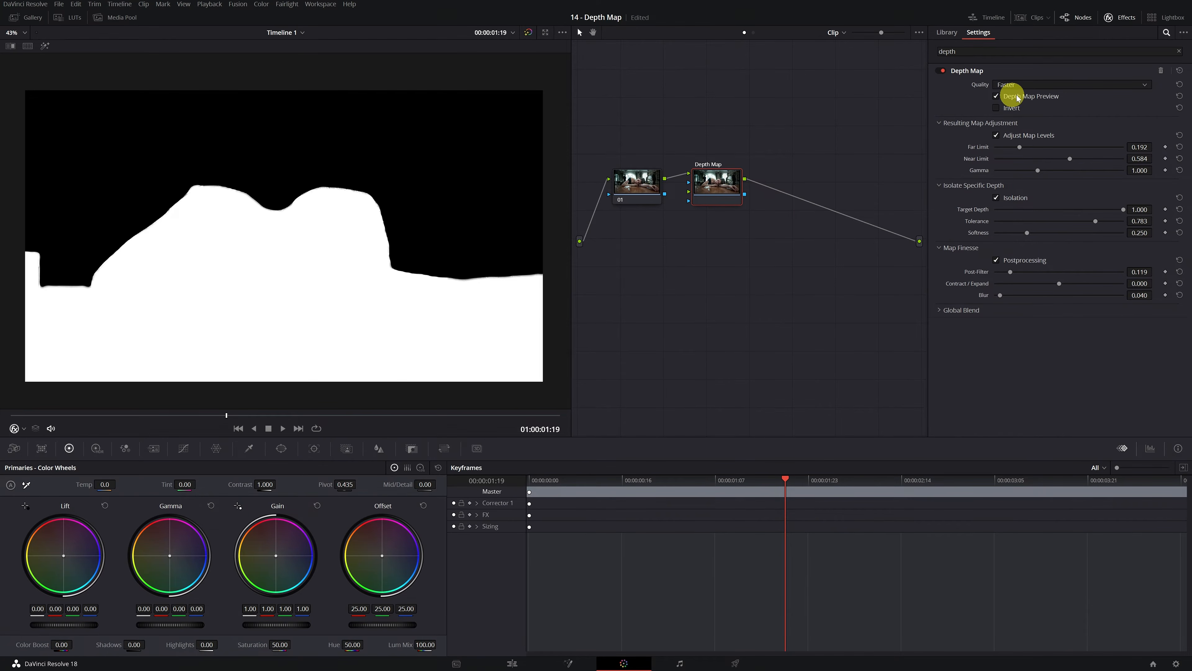
Step: Turn off the depth map preview and add a new corrector node after the Depth Map node
click(996, 96)
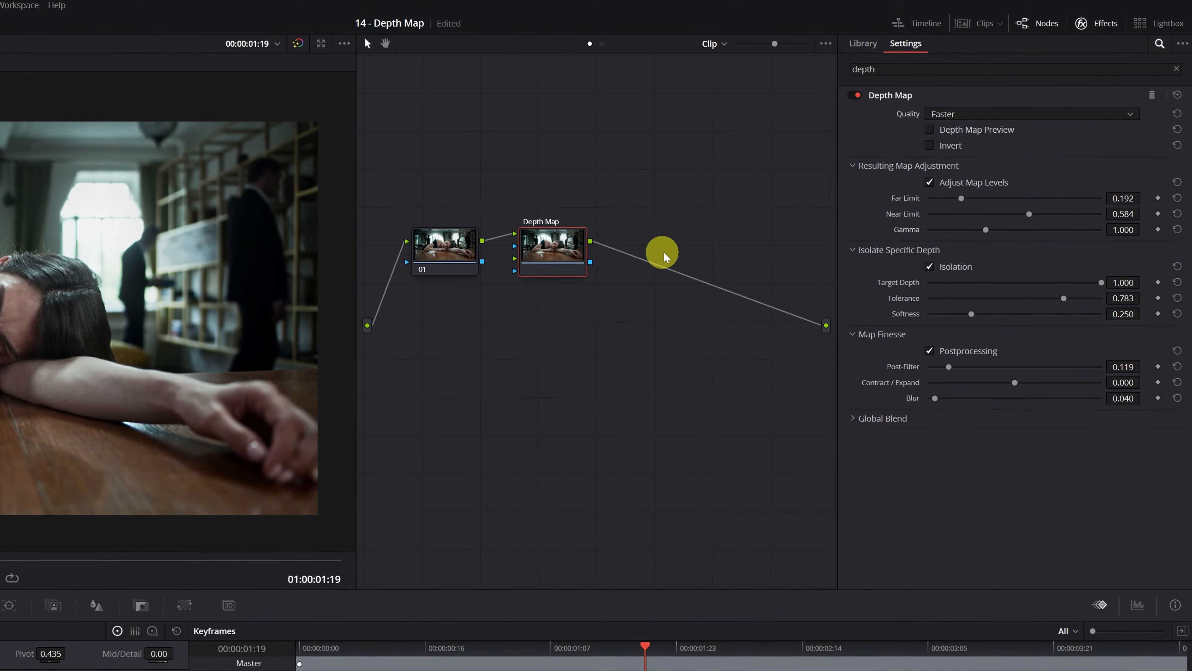
right_click(680, 241)
mouse_move(706, 258)
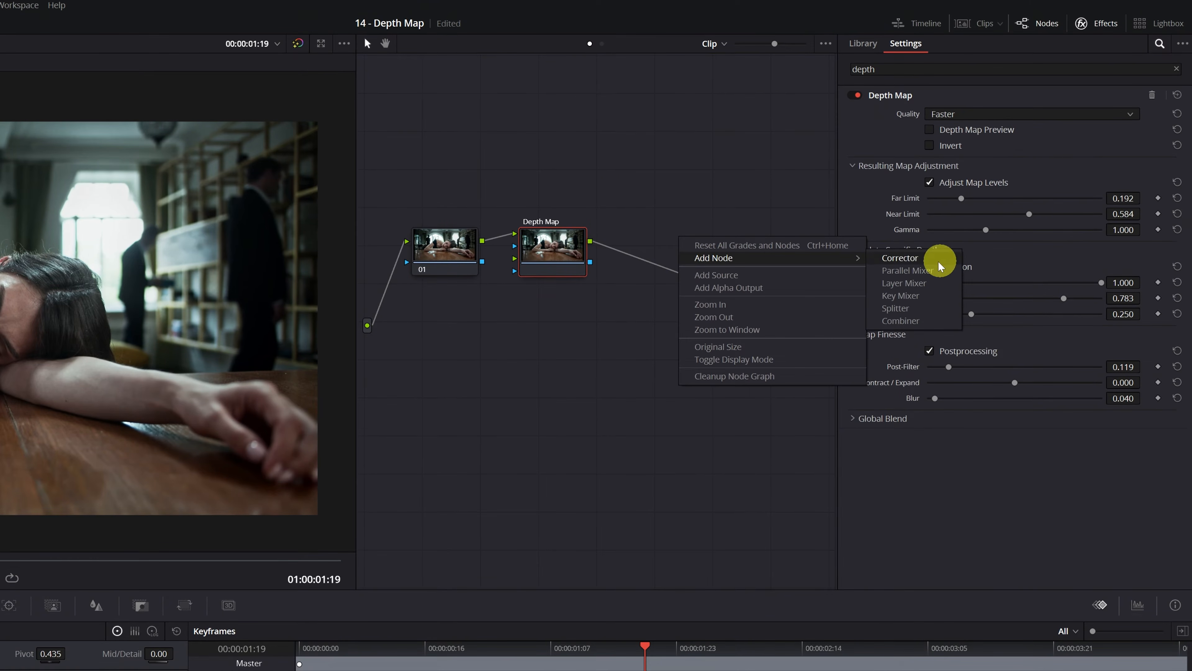
click(913, 258)
drag(662, 237, 715, 240)
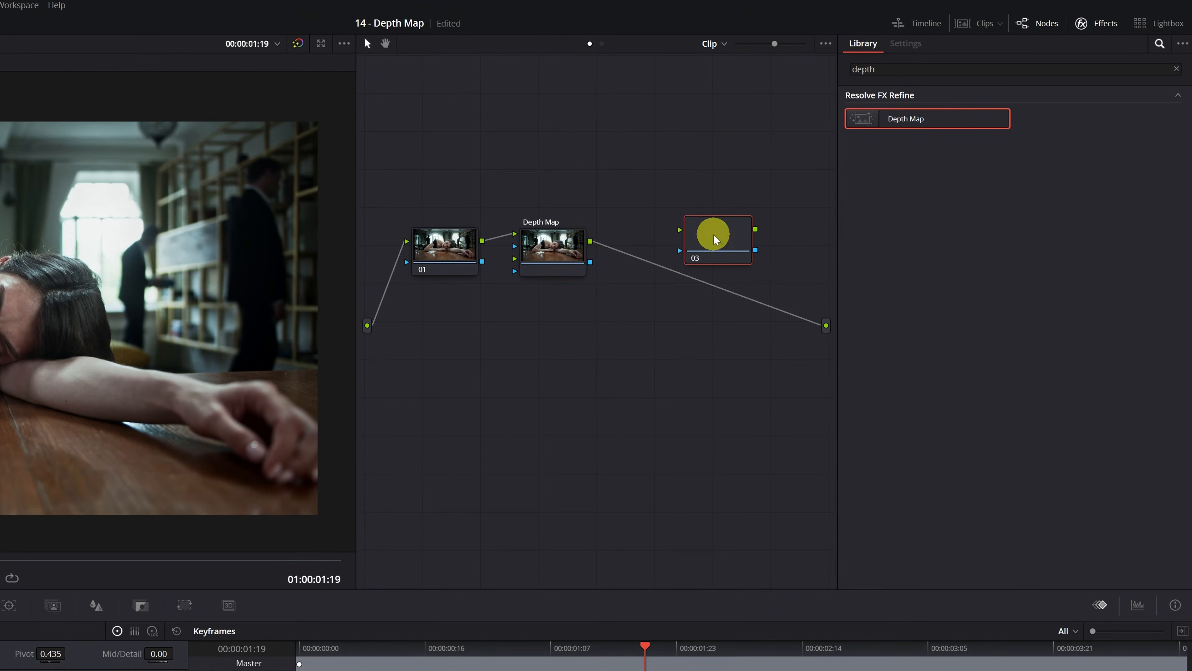
Step: Wire corrector node 03 between the Depth Map node's image output and the graph output, and line it up with the other nodes
click(807, 320)
drag(589, 241, 683, 230)
drag(756, 229, 826, 325)
drag(718, 234, 688, 258)
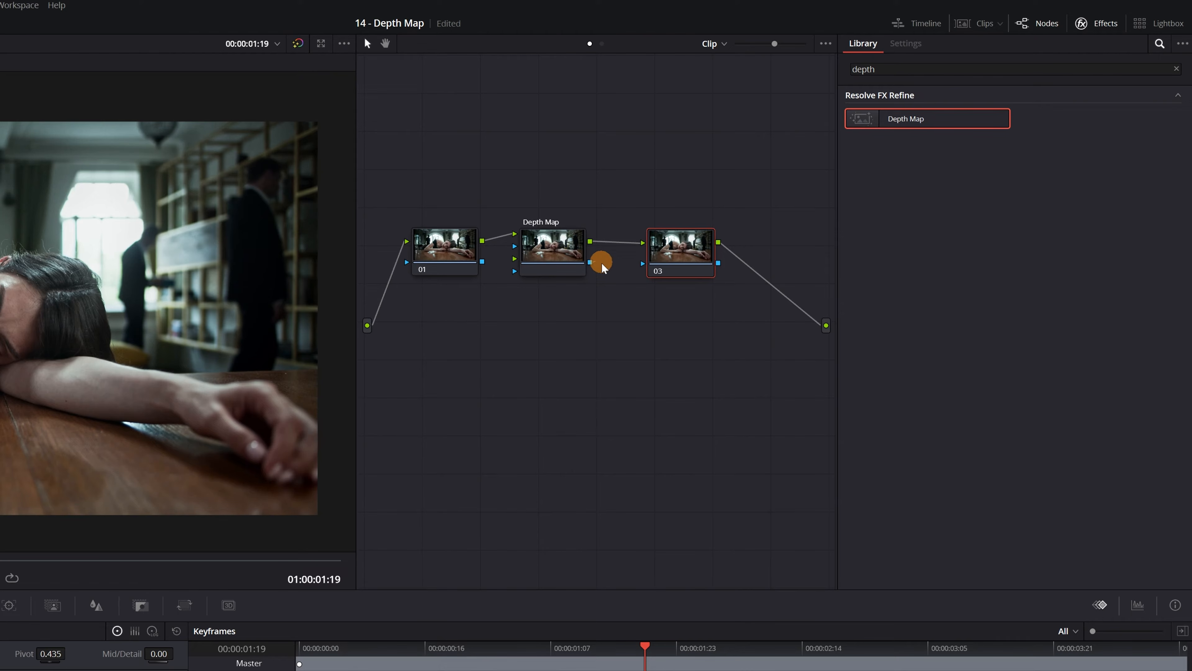
Step: Connect the Depth Map node's key output to node 03's key input and show that node's key
drag(605, 261, 701, 259)
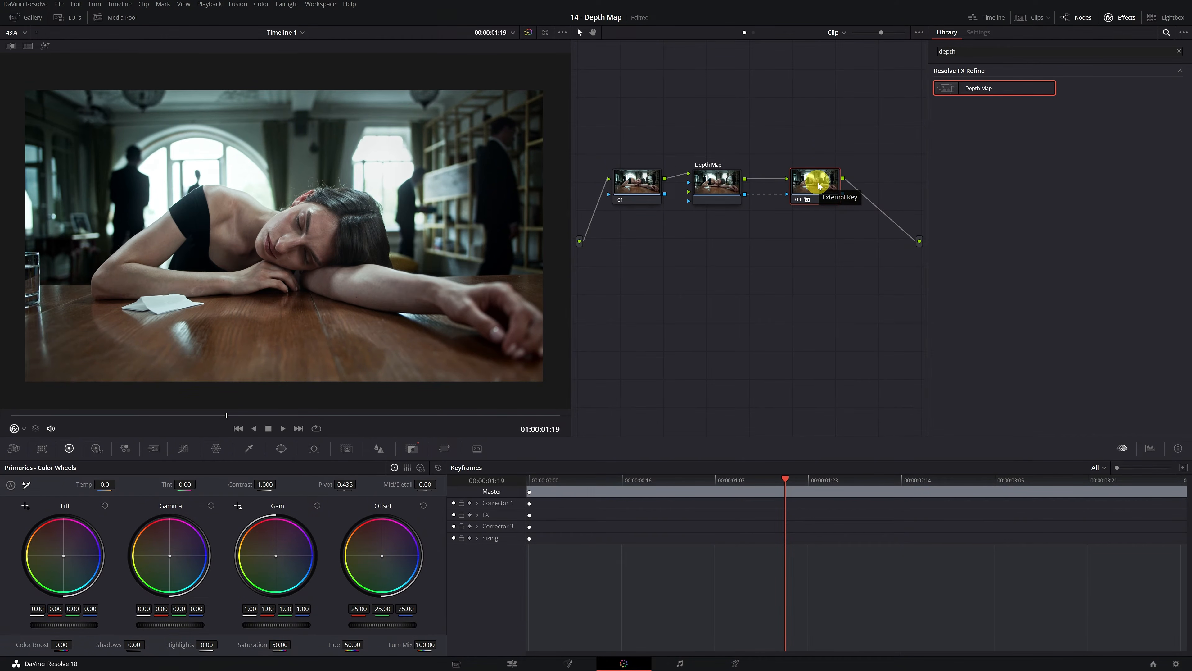
click(413, 448)
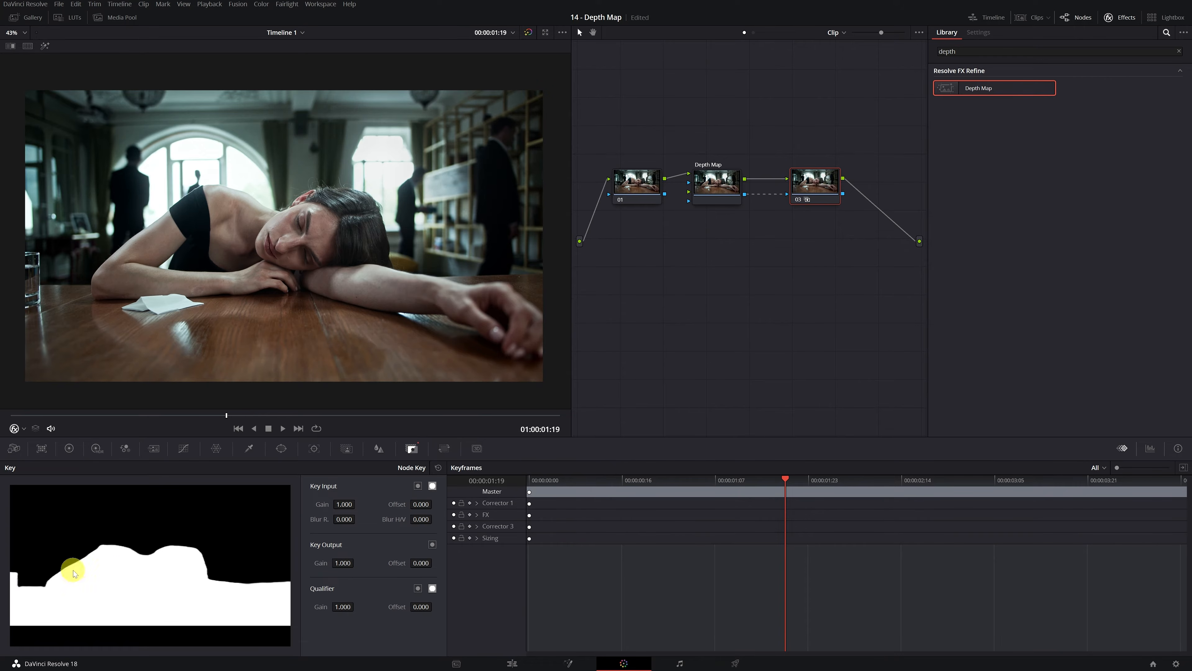
Step: Try a purple Offset tint and then zero saturation on node 03, resetting the primaries after each
click(69, 448)
drag(382, 555, 359, 536)
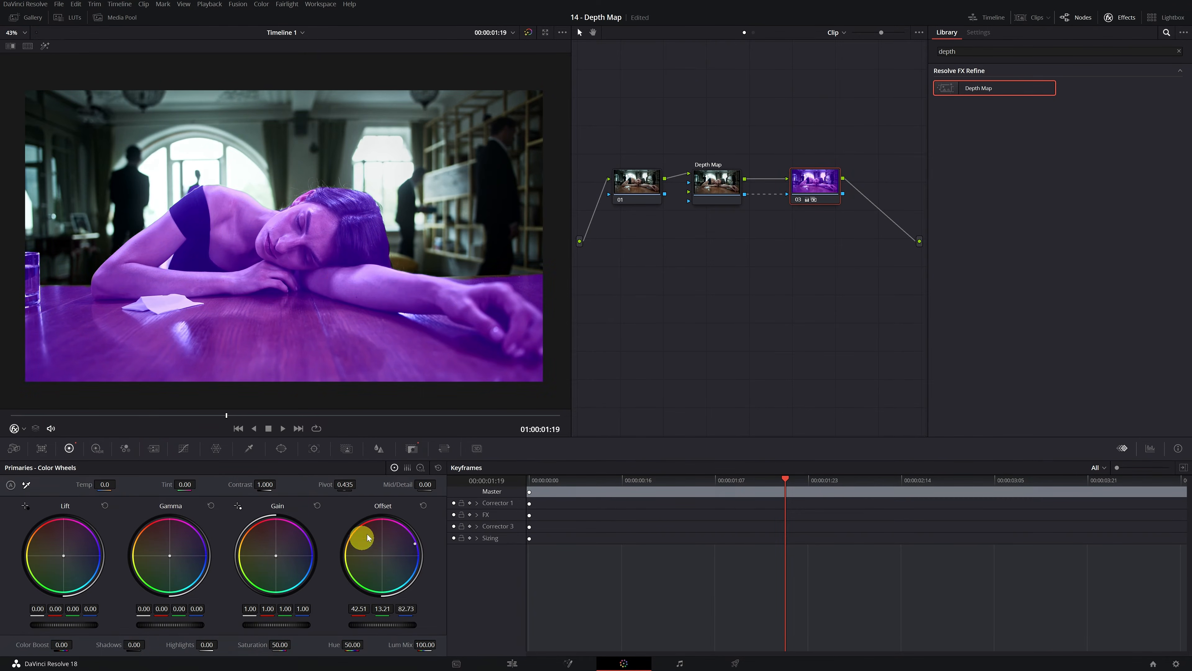
click(436, 468)
drag(279, 643, 582, 336)
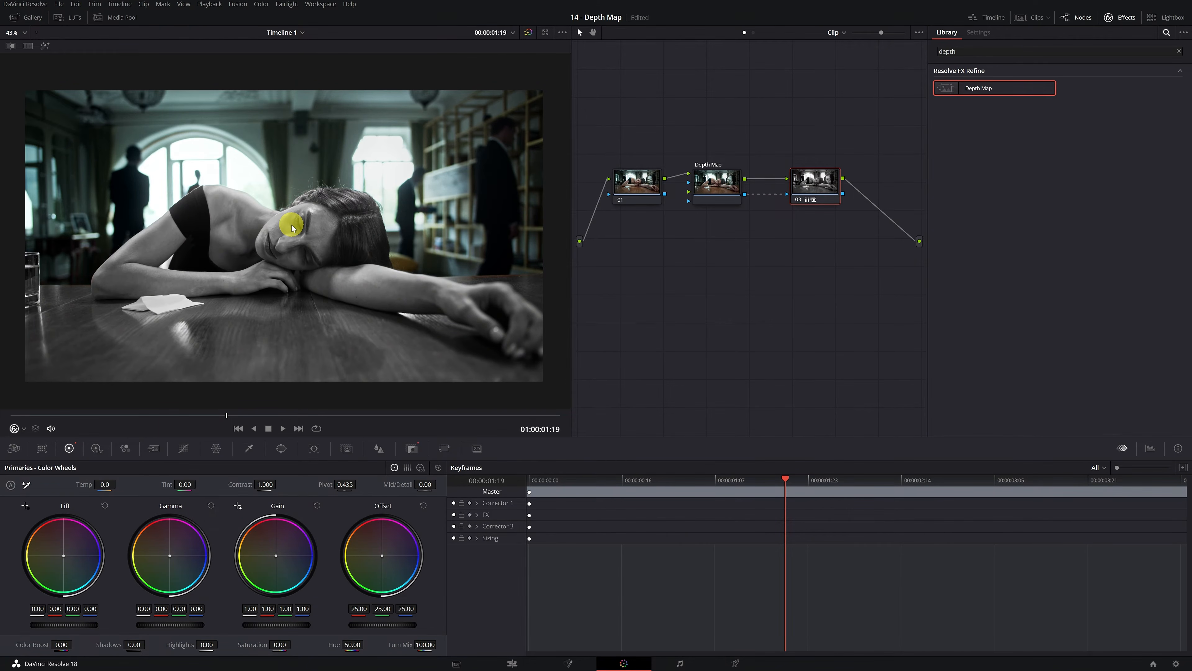
click(438, 467)
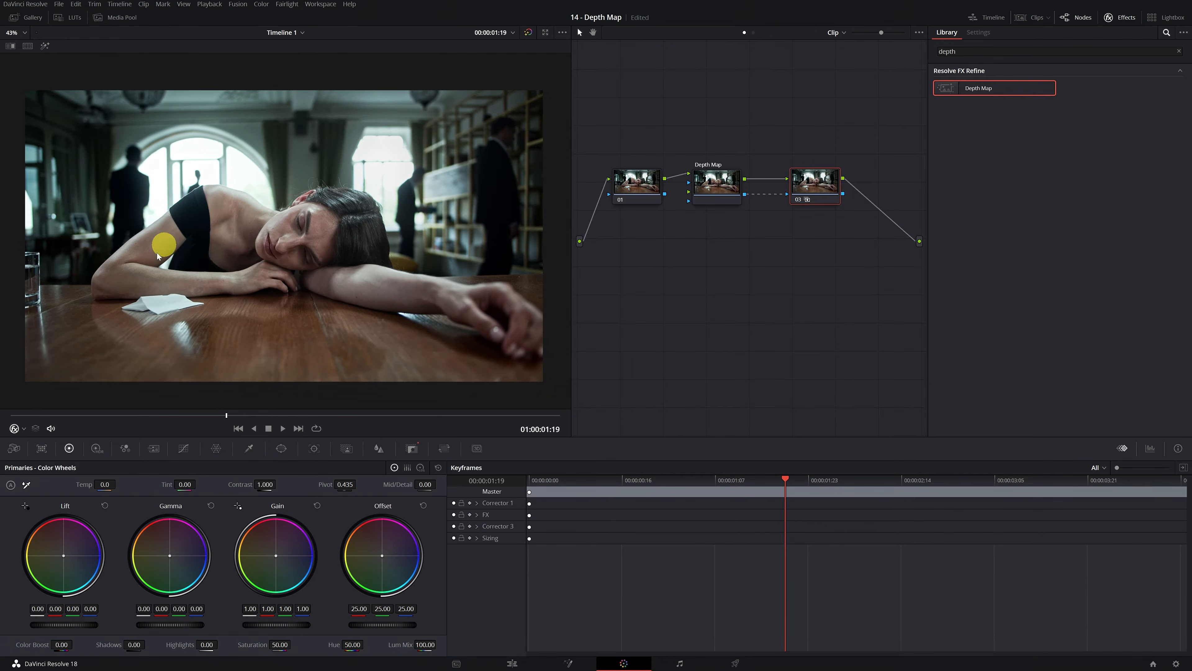
Step: Try darkening the masked area of node 03 by lowering the custom curve's white point, and reset the curves
click(184, 448)
drag(321, 489, 329, 540)
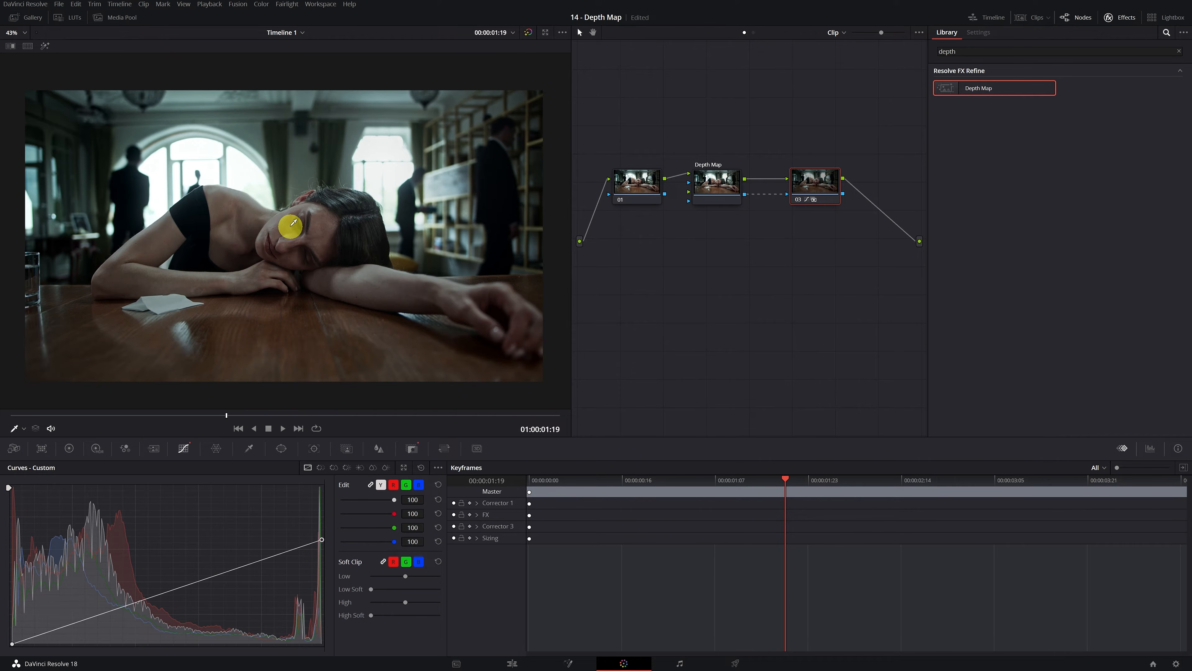
click(422, 468)
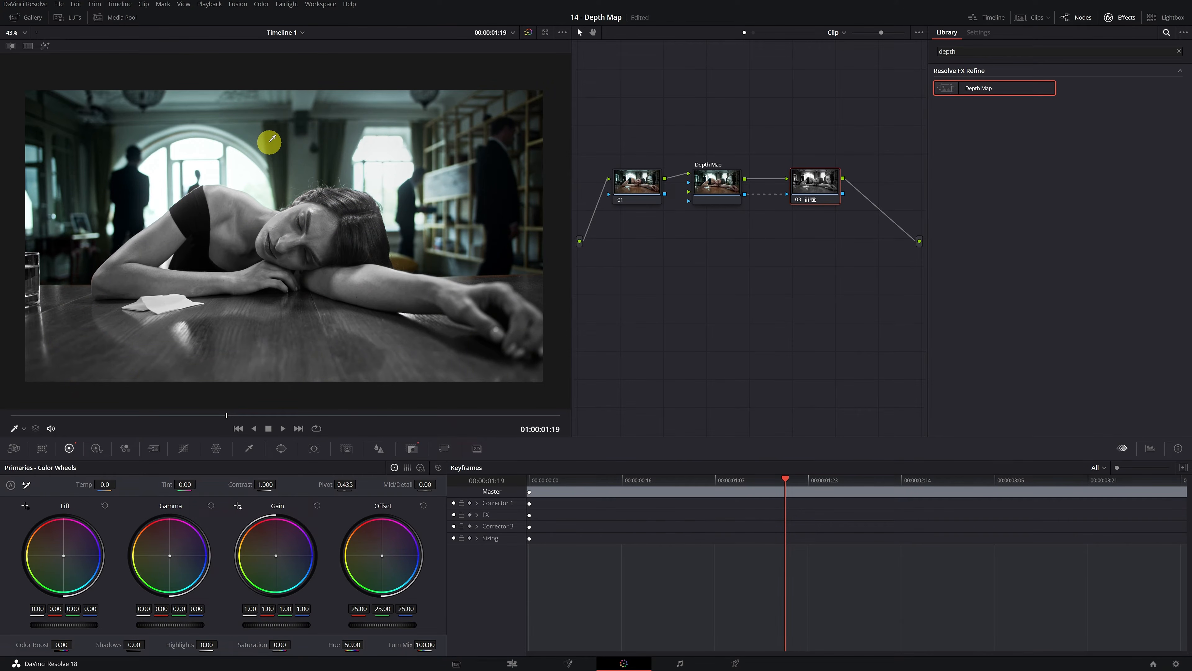
Step: Invert the mask in the Depth Map node's settings
click(717, 183)
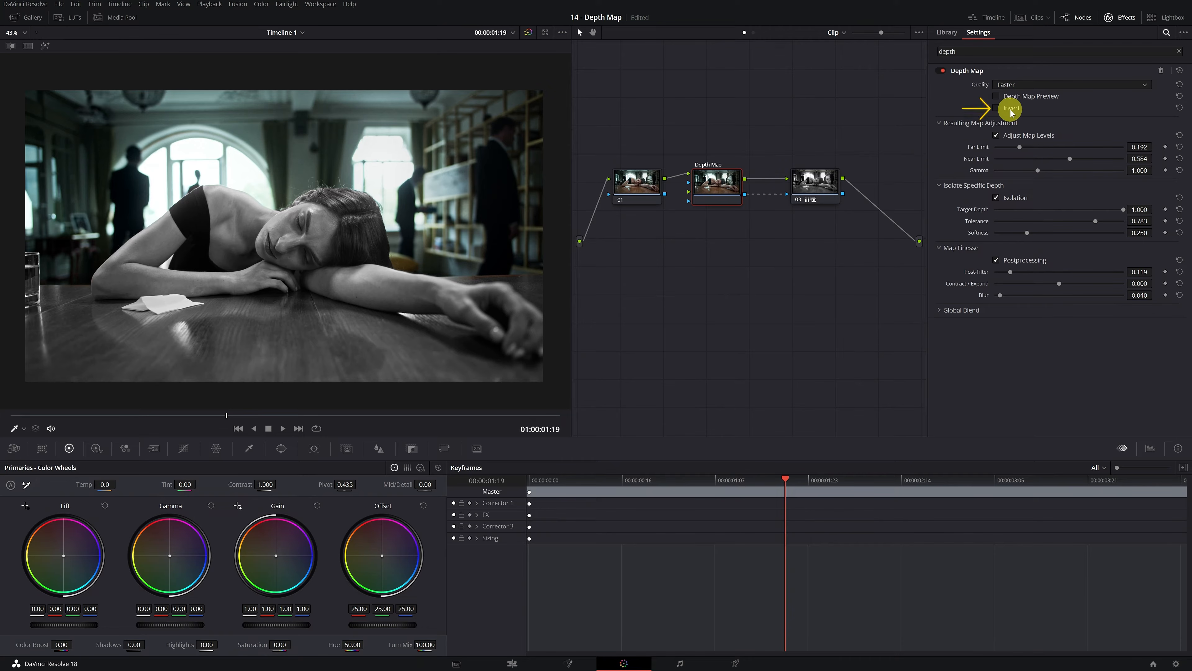
click(996, 109)
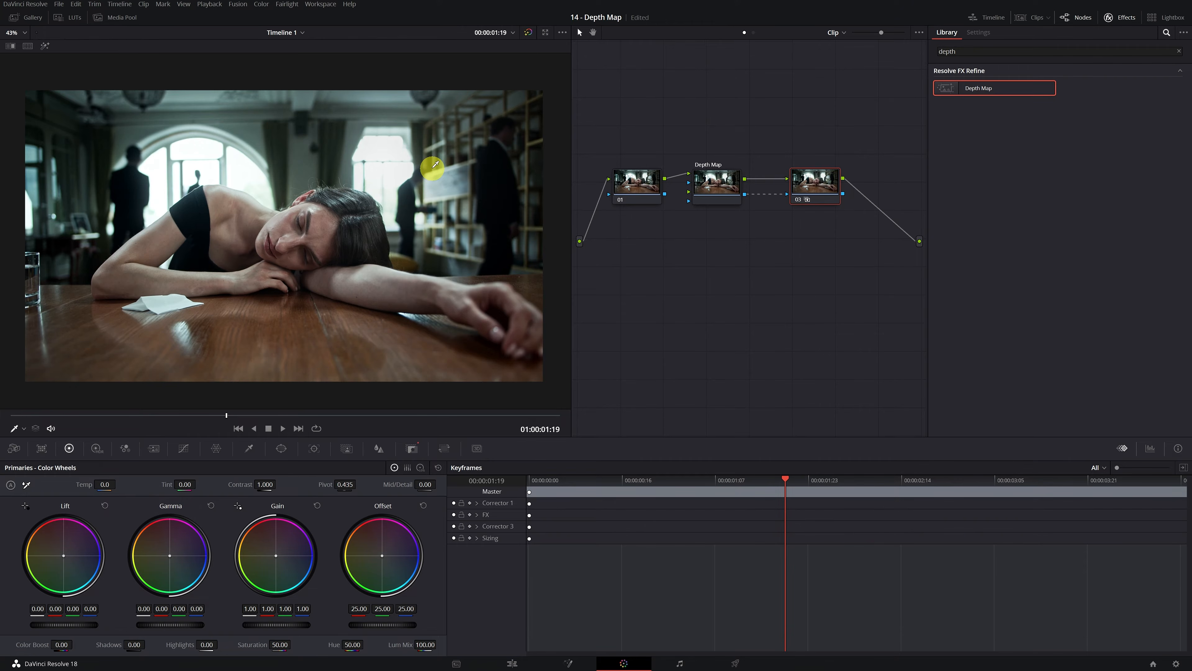
Step: Apply the Gaussian Blur effect to node 03, compare the node off and on, and fine-tune the horizontal blur strength
click(996, 47)
text(blu)
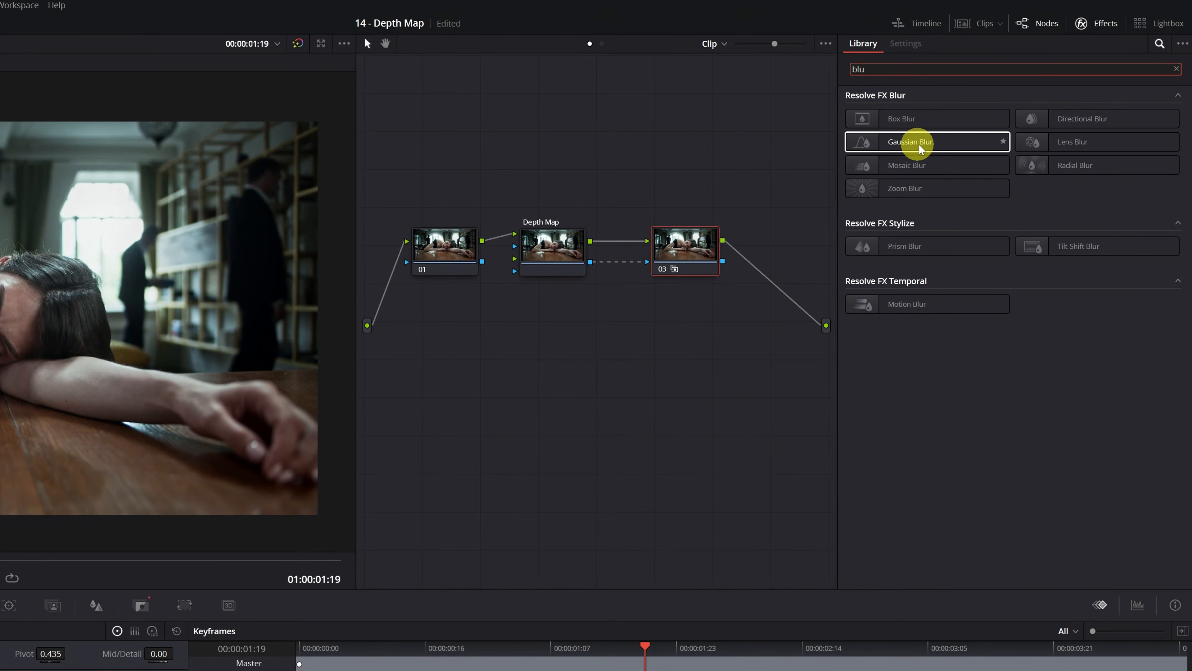
drag(920, 148, 694, 249)
click(383, 229)
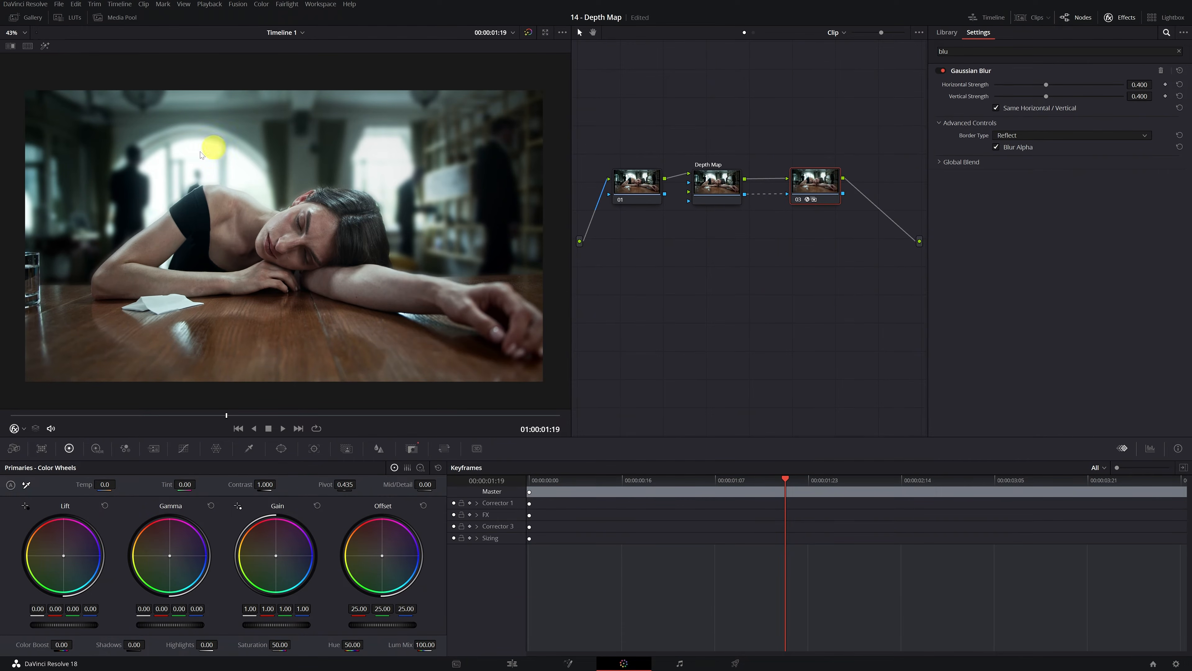
click(798, 198)
click(798, 199)
mouse_move(1046, 85)
mouse_down()
mouse_move(1120, 87)
mouse_move(1033, 89)
mouse_move(1052, 89)
mouse_up()
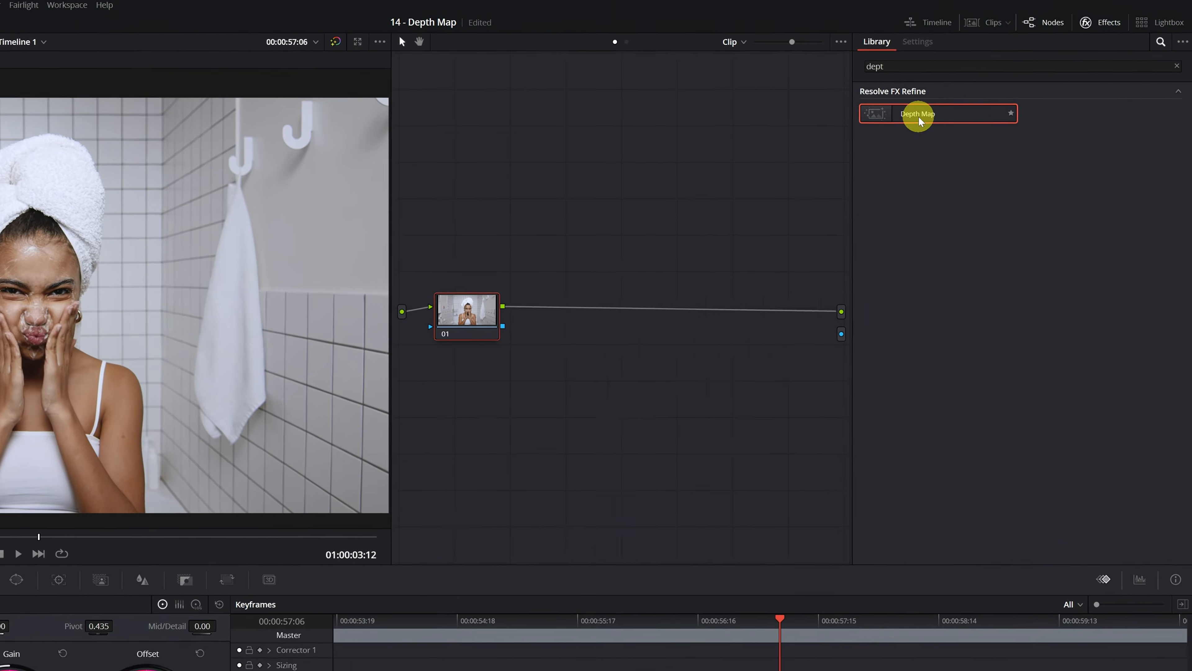
Step: Add the Depth Map effect after node 01 on the clip of the woman in the towel, with quality set to Faster
drag(919, 120, 609, 326)
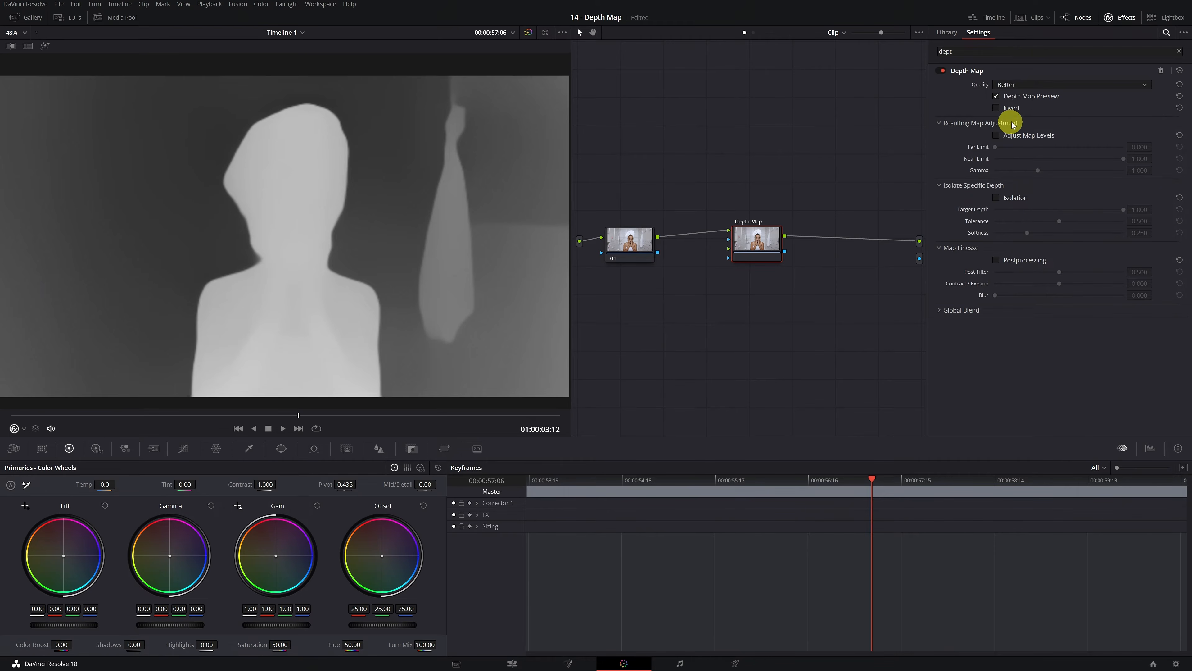
click(1036, 87)
click(1030, 100)
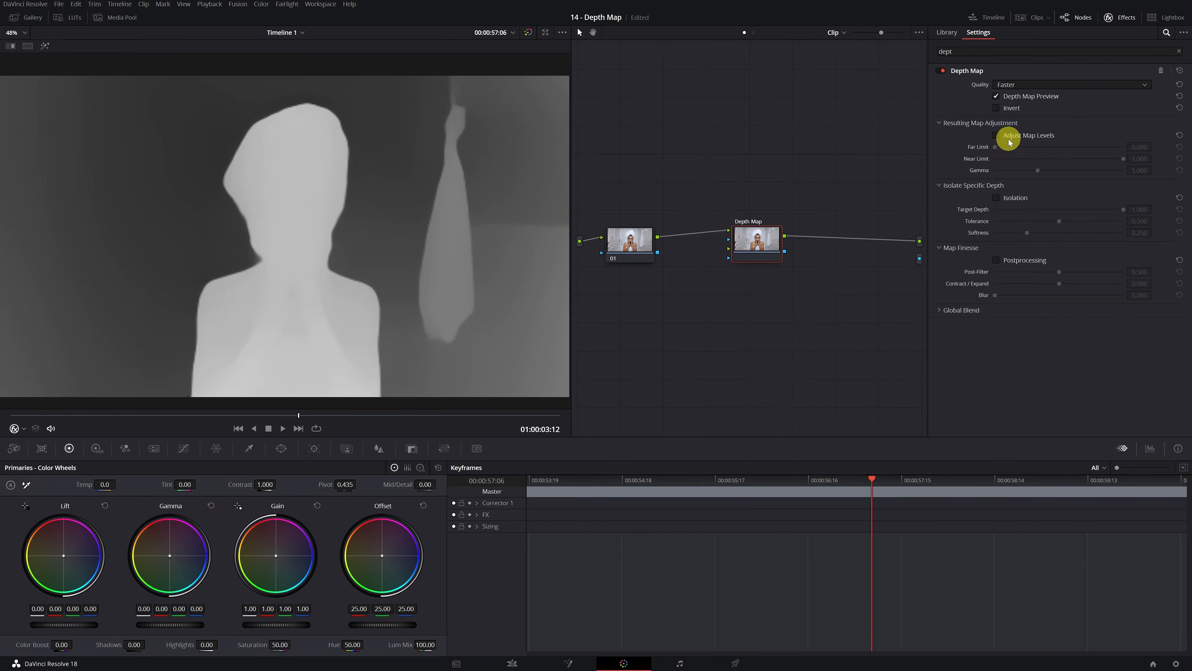
Step: Enable Adjust Map Levels and set the Far Limit to 0.489 and the Near Limit to 0.594
click(996, 135)
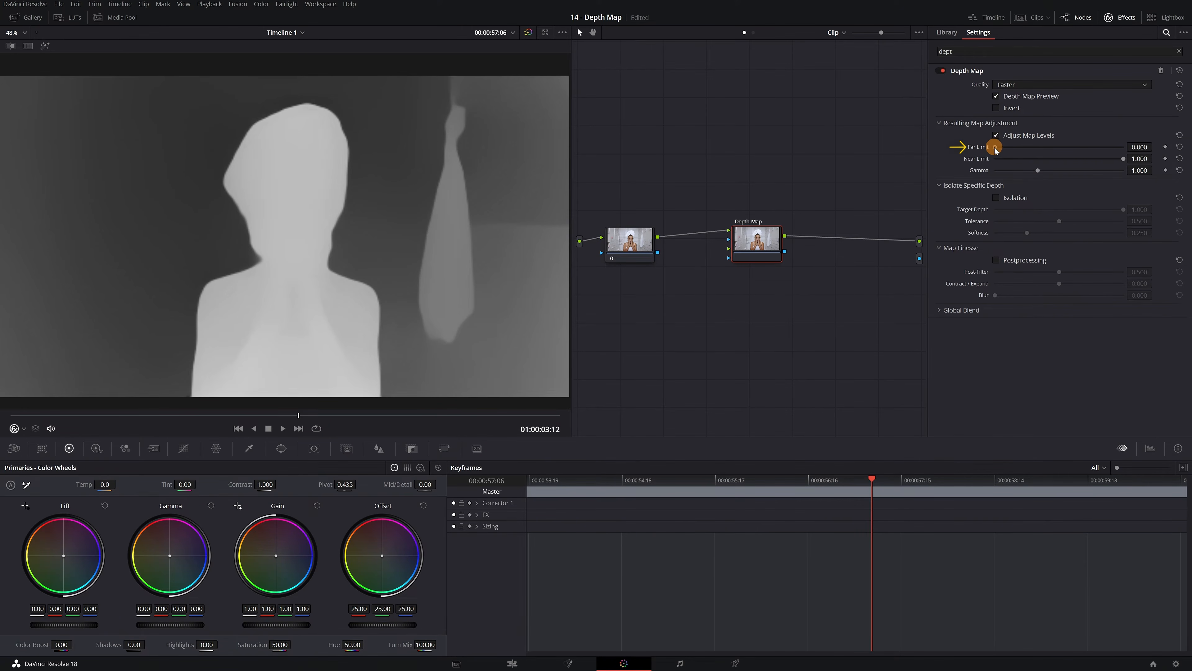
drag(997, 149, 1058, 150)
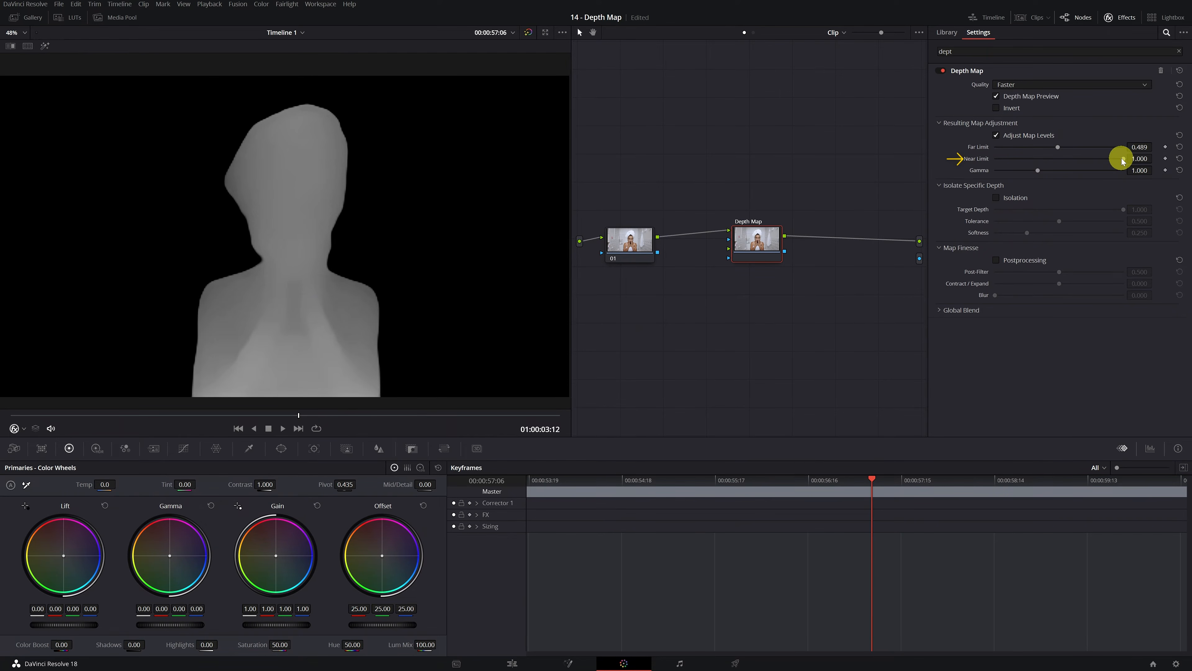
drag(1123, 160, 1072, 161)
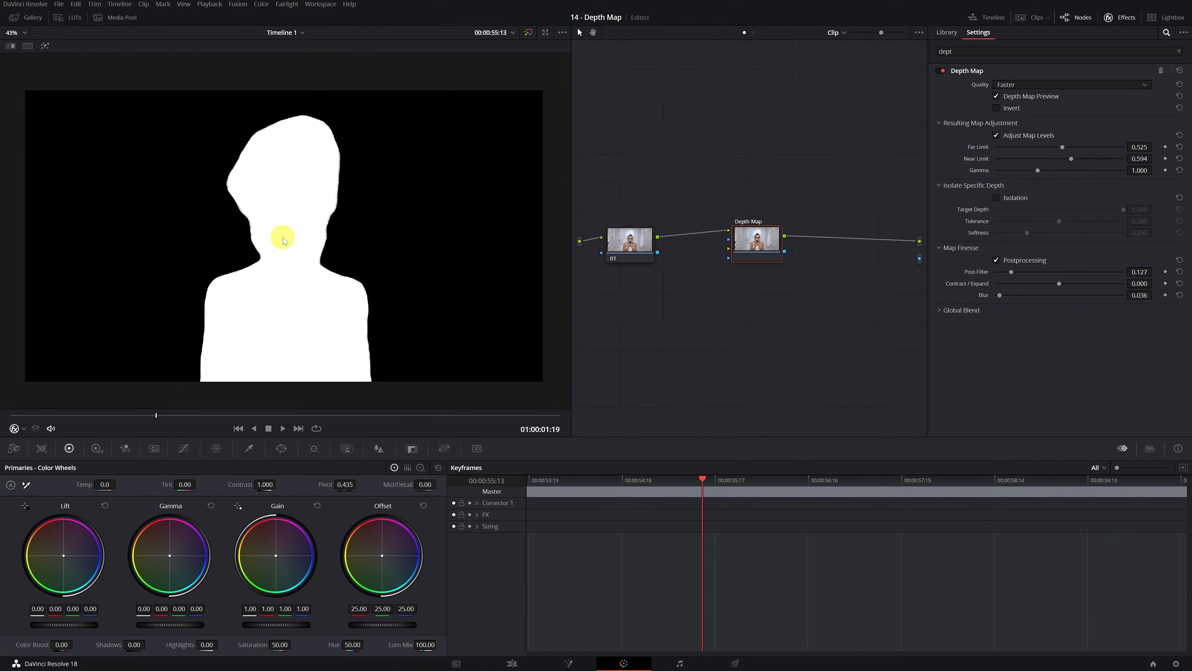
Step: Turn off the depth map preview, add an alpha output to the graph, and connect the Depth Map node's key output to it
click(996, 97)
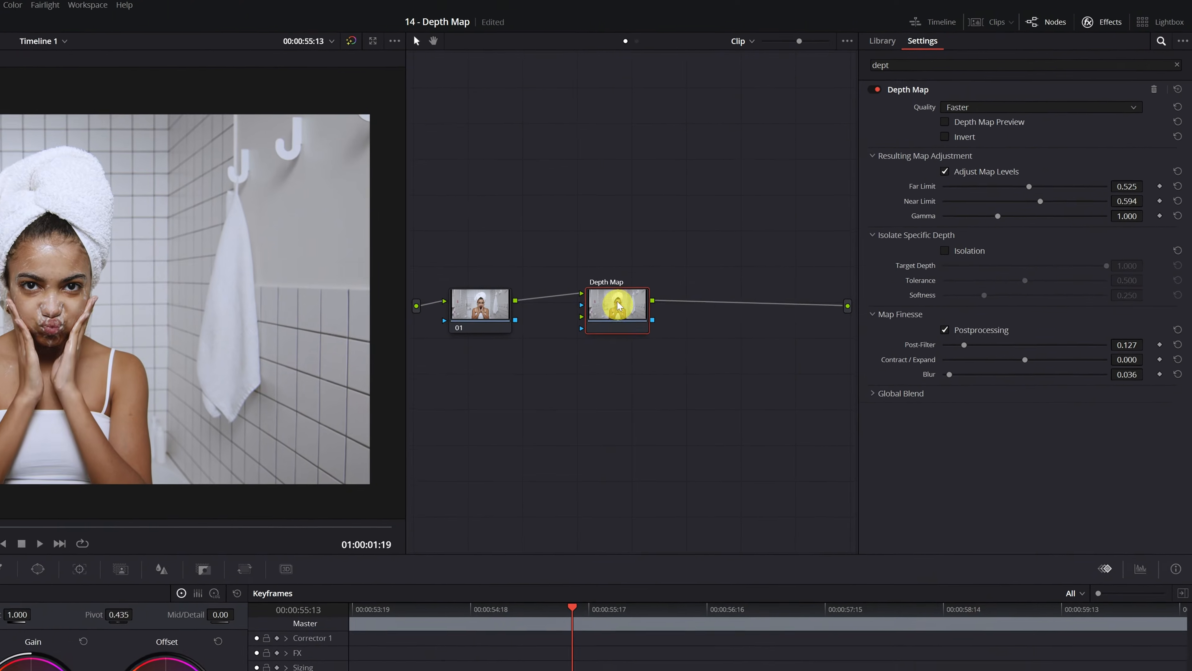
right_click(688, 367)
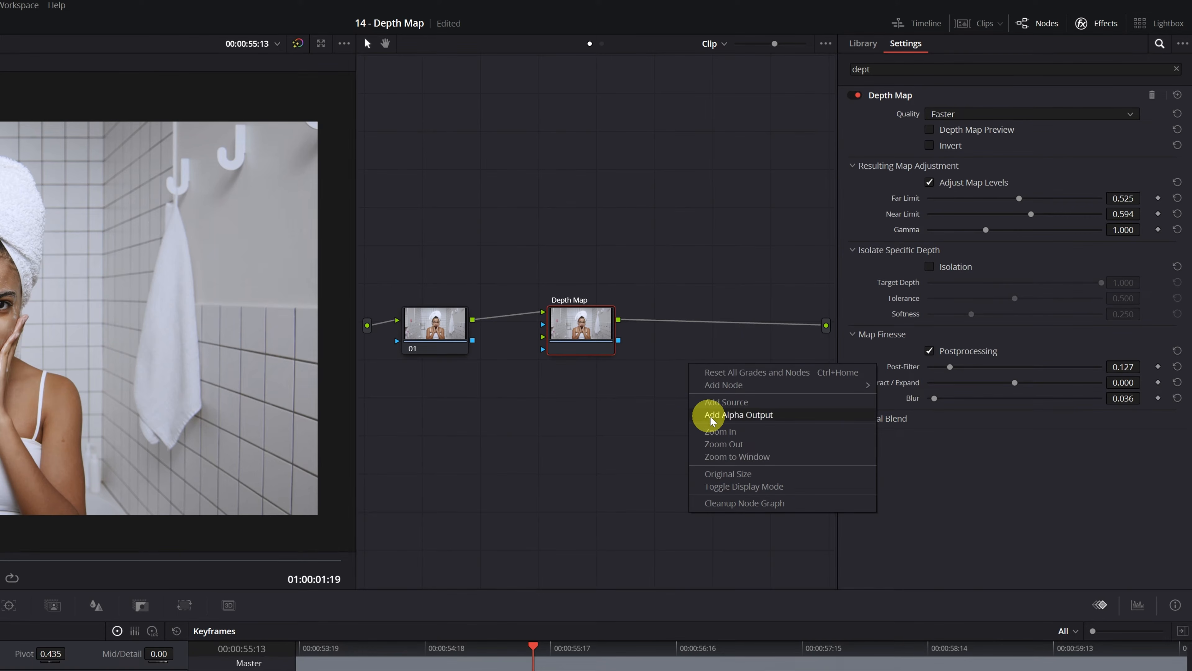
click(754, 416)
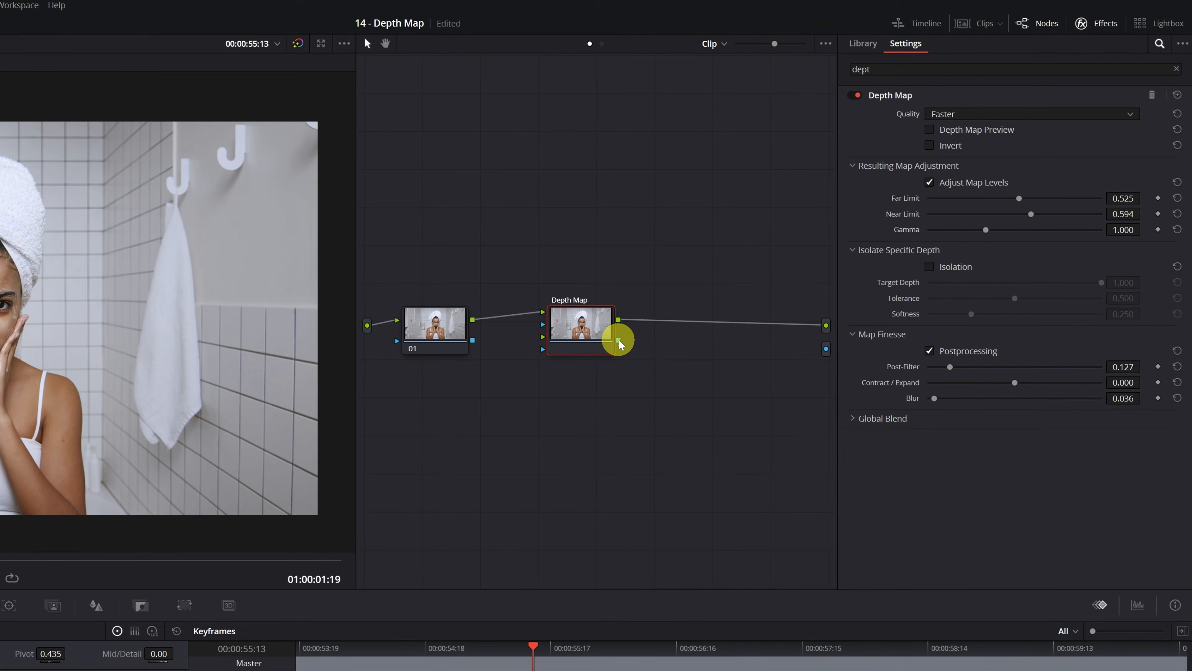
drag(618, 339, 826, 347)
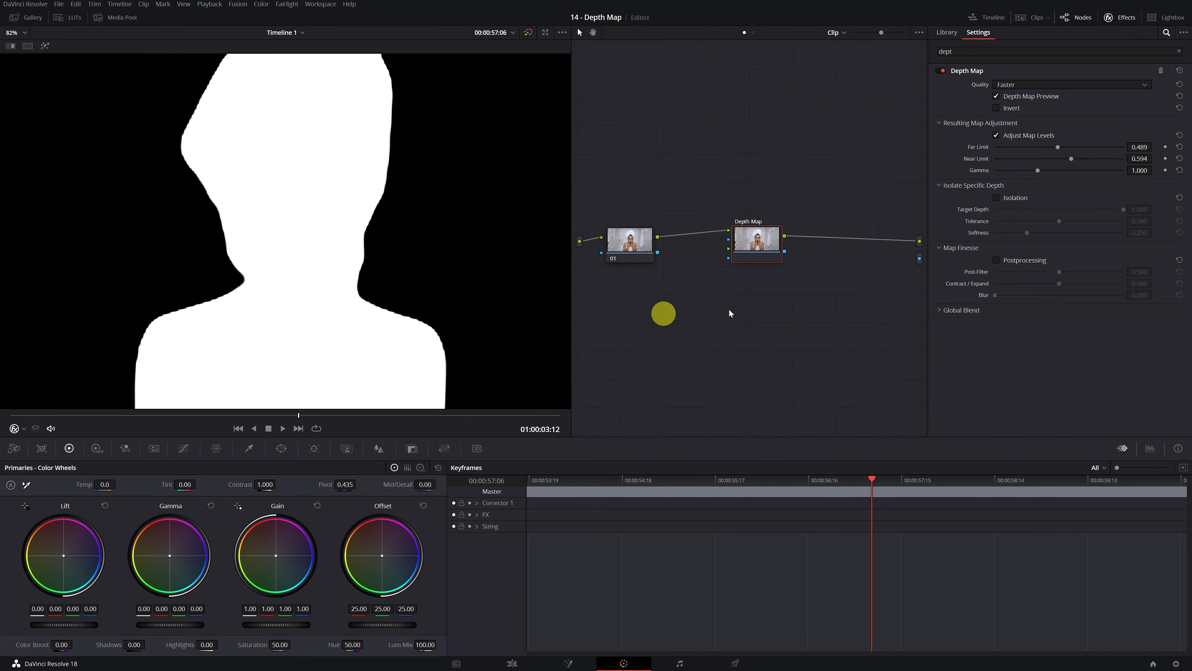
Step: Enable Postprocessing for the depth map and set Post-Filter to 0.127 and Blur to 0.036
click(996, 261)
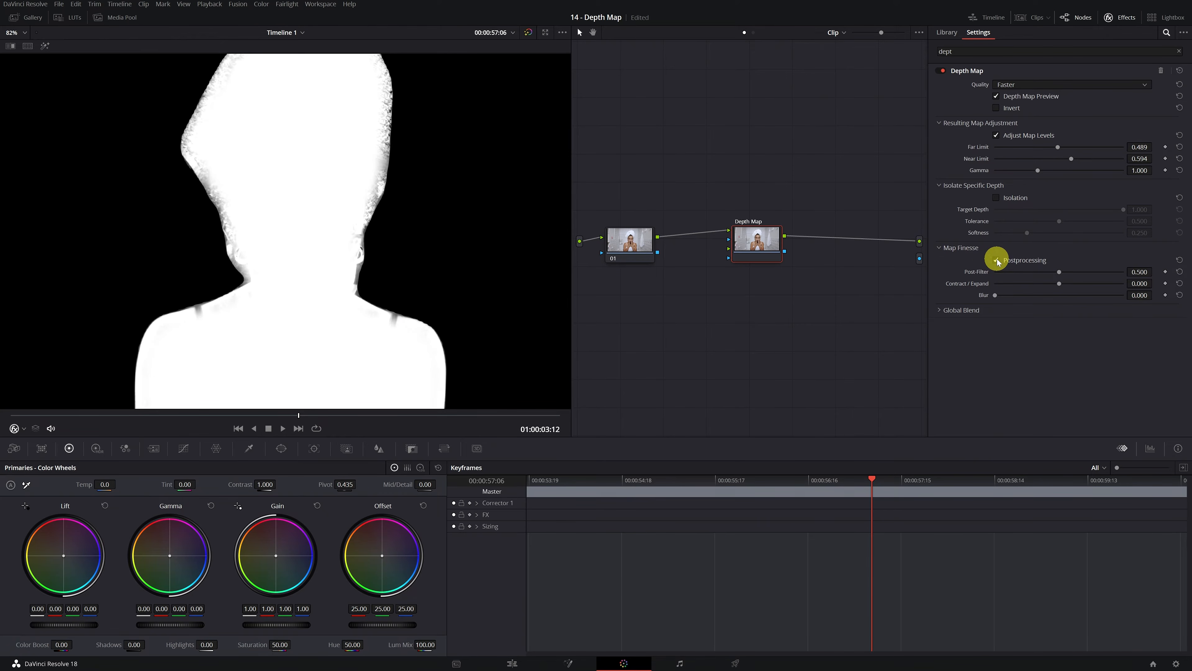
drag(1058, 272, 997, 298)
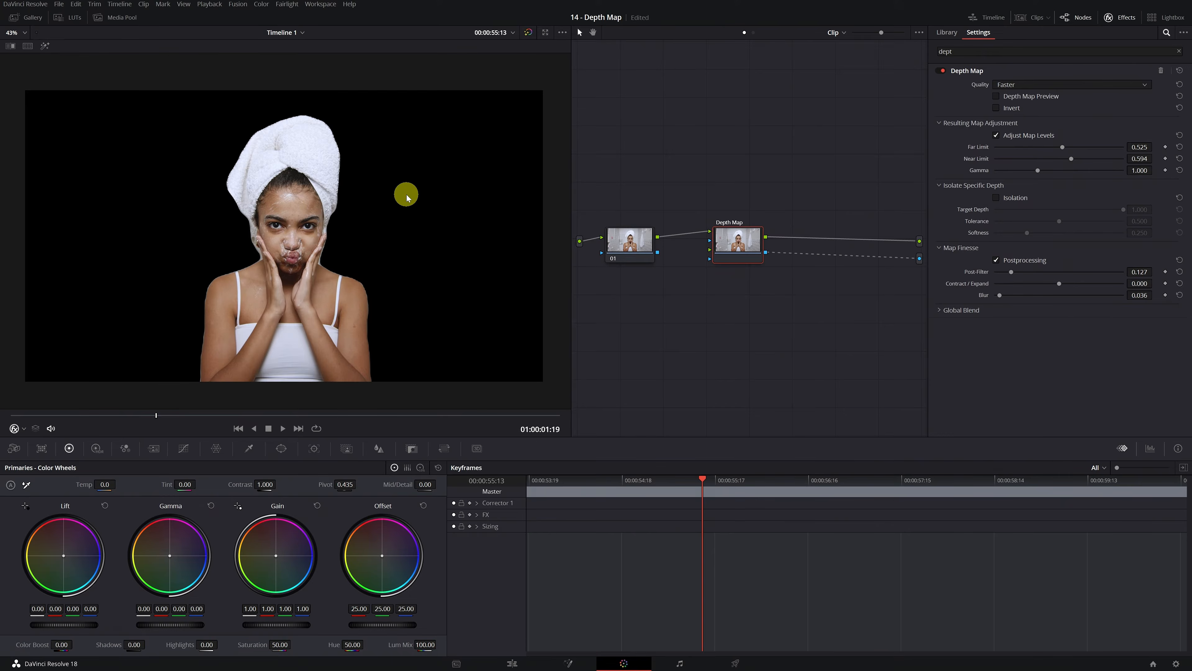
Step: Switch to the Edit page and move the towel woman's clip from Video 1 up to Video 2
click(517, 662)
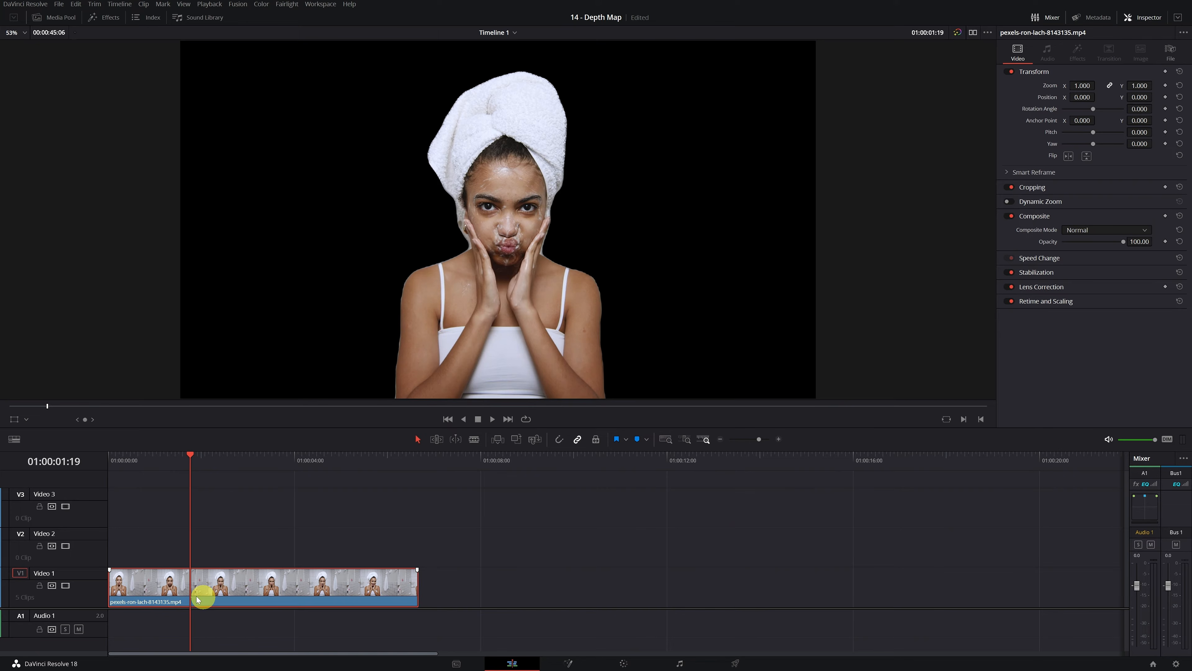
drag(177, 586, 177, 546)
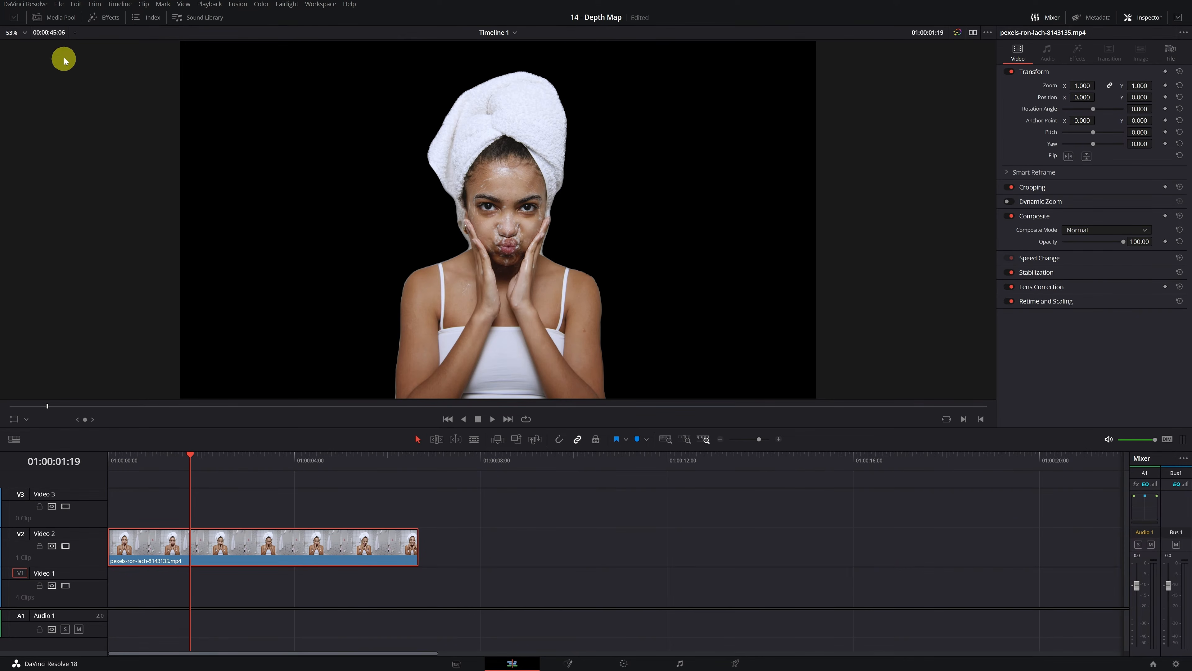
Step: Place the moving clouds clip on Video 1 beneath the woman, trim it to her clip's end, and scrub through the composite
click(55, 18)
click(121, 78)
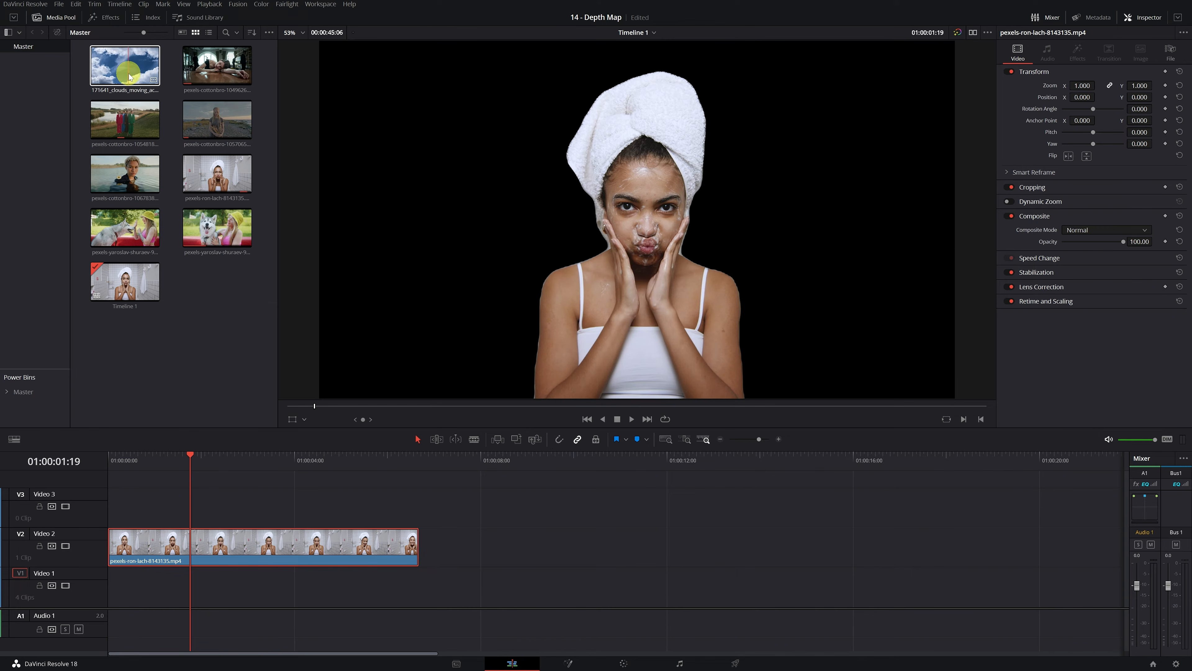
drag(121, 78, 260, 589)
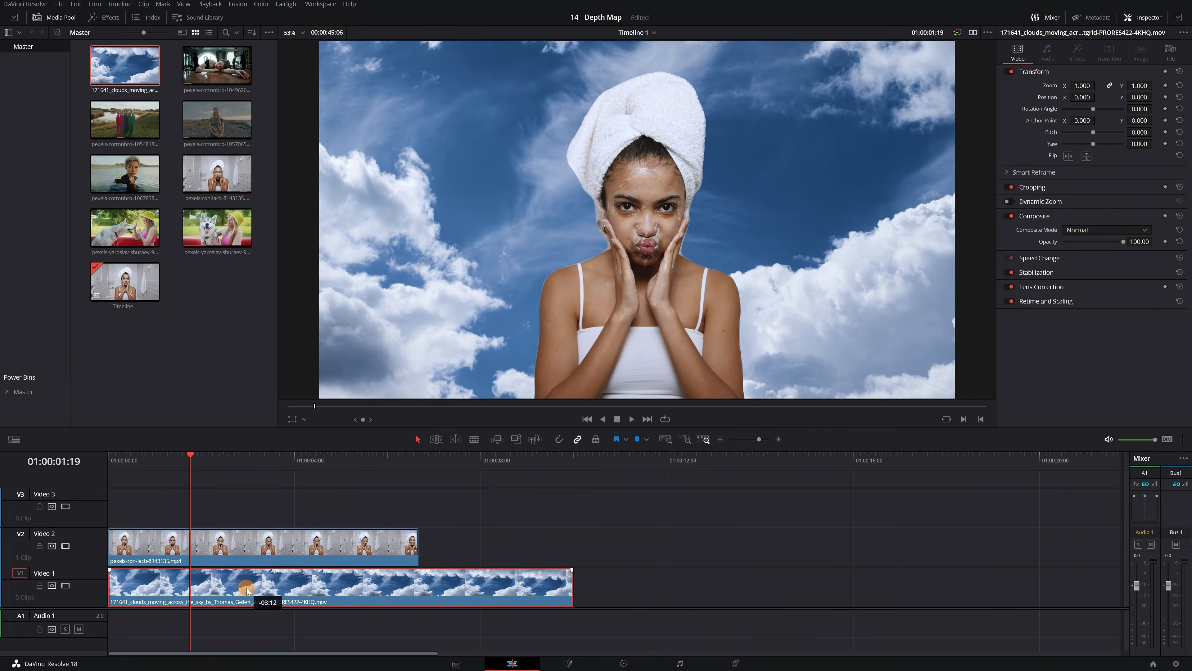
drag(572, 583, 419, 583)
click(212, 489)
drag(130, 468, 294, 485)
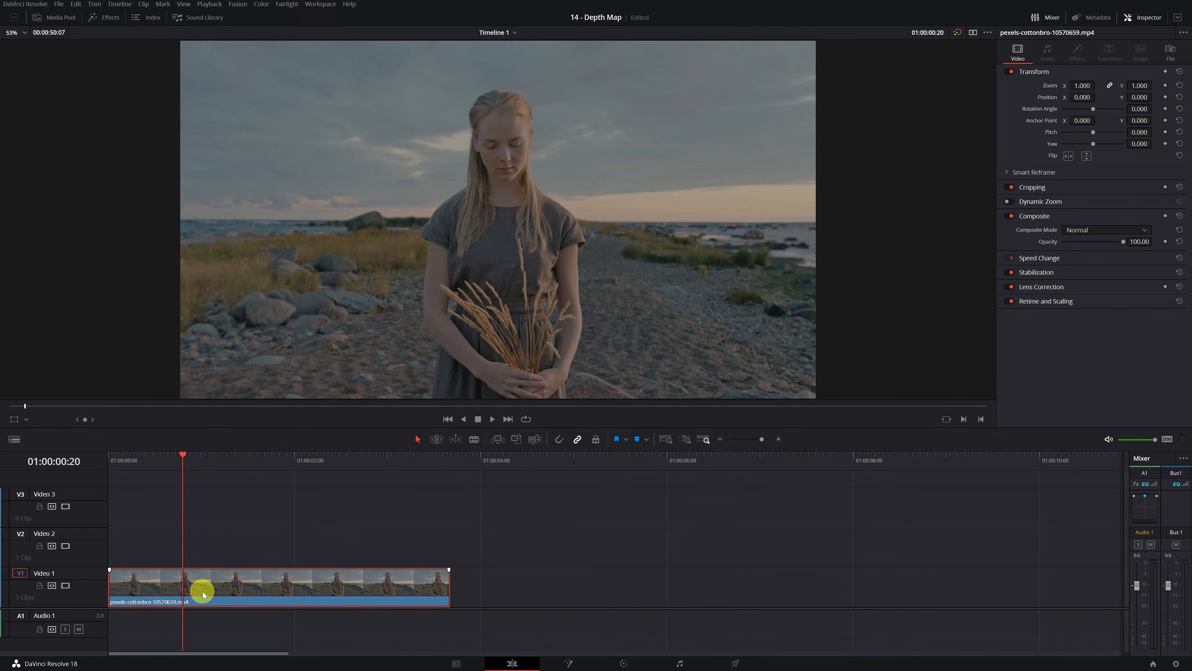
Step: Copy the beach woman's clip and paste the duplicate on Video 1 with a gap after the original
right_click(203, 592)
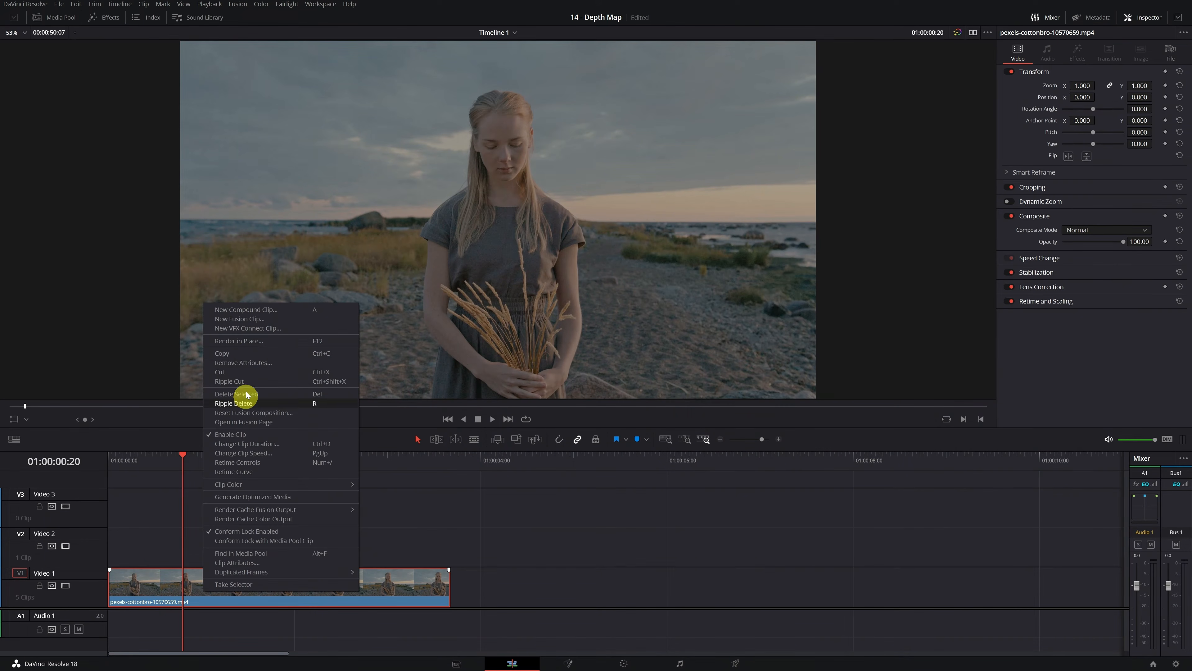
click(246, 355)
click(522, 465)
click(540, 592)
key(ctrl+v)
drag(609, 459, 641, 463)
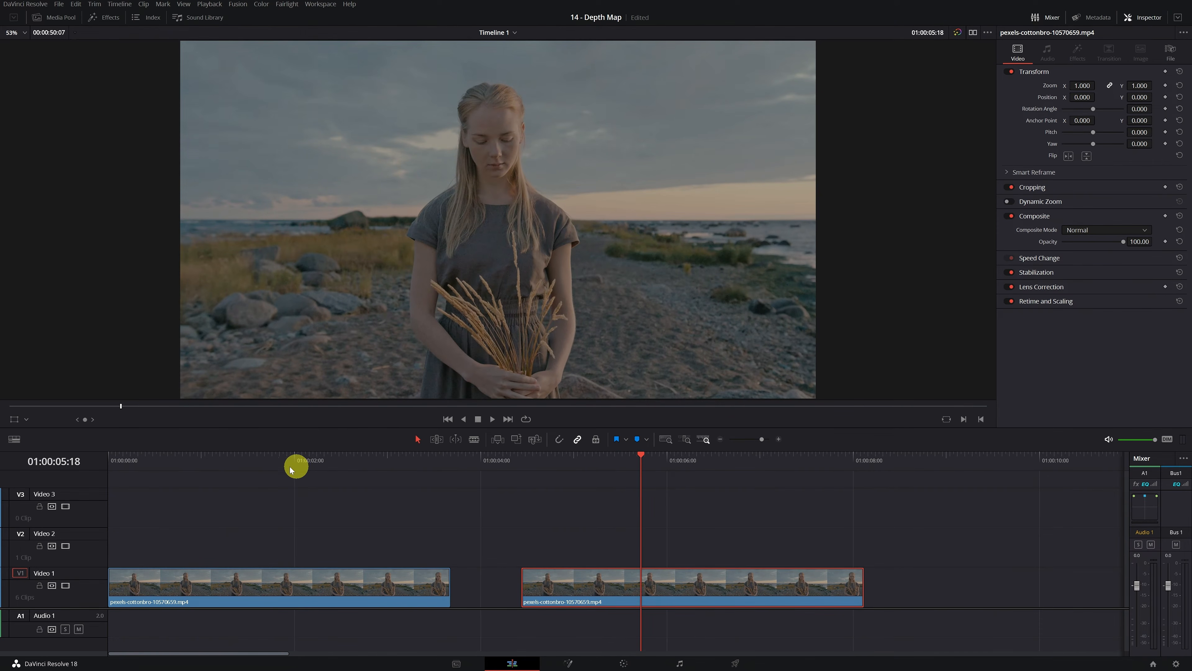
Step: Open the first beach clip on the Color page and add the Depth Map effect after node 01
click(239, 463)
click(233, 602)
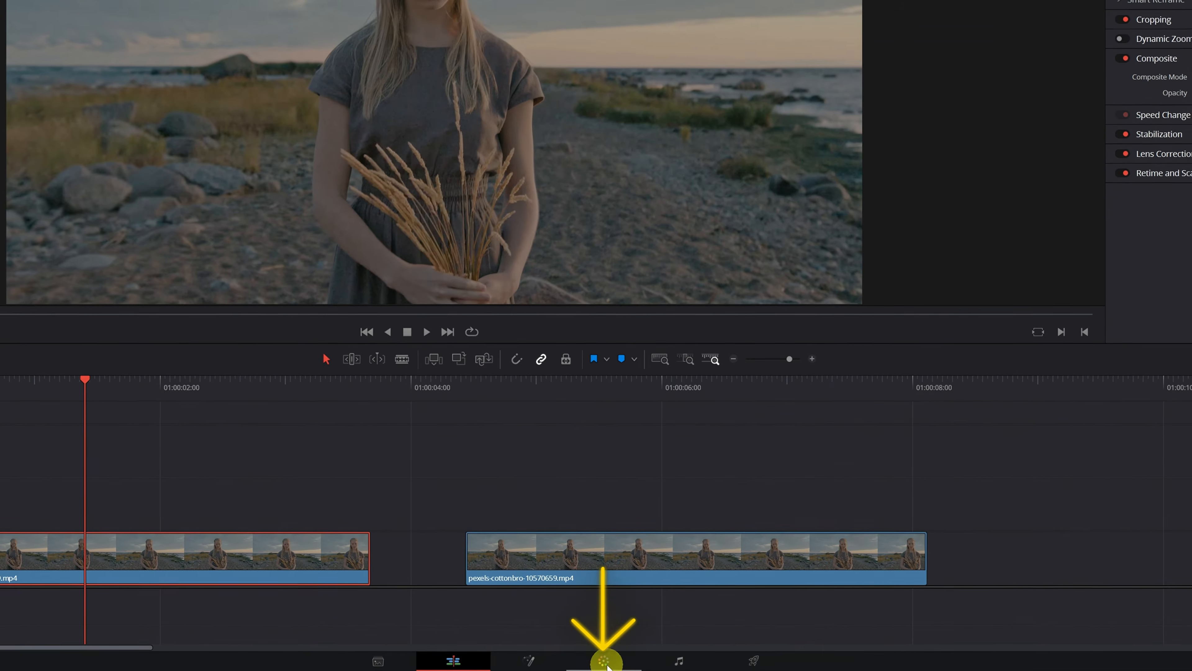
click(606, 661)
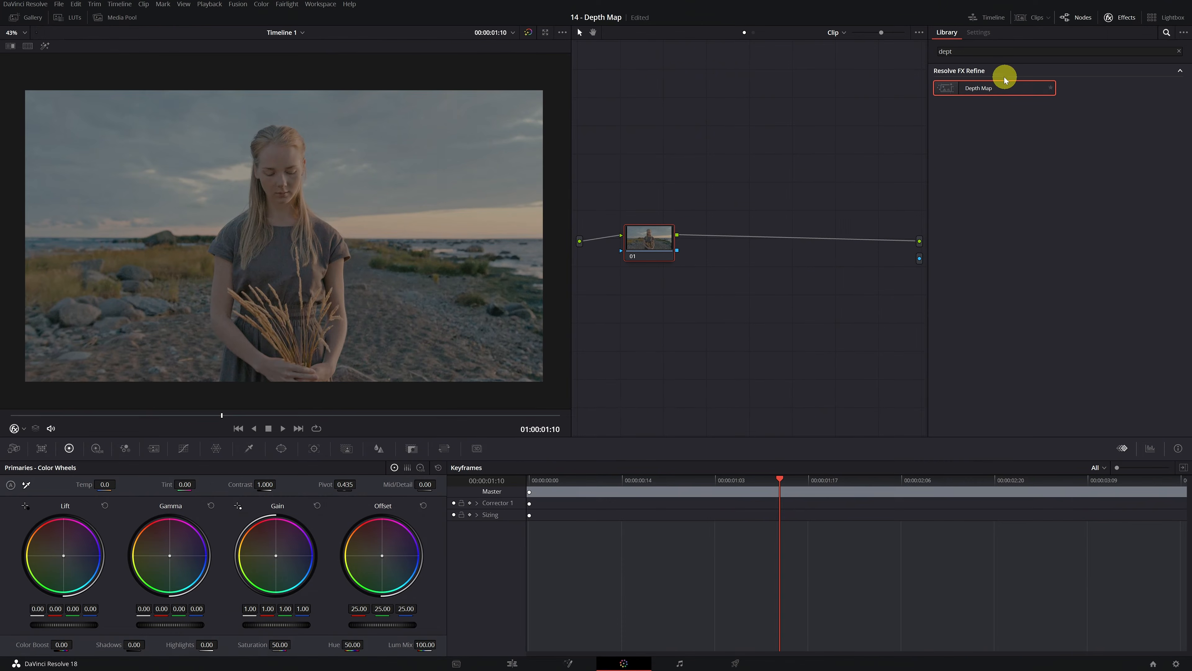
drag(988, 91, 757, 247)
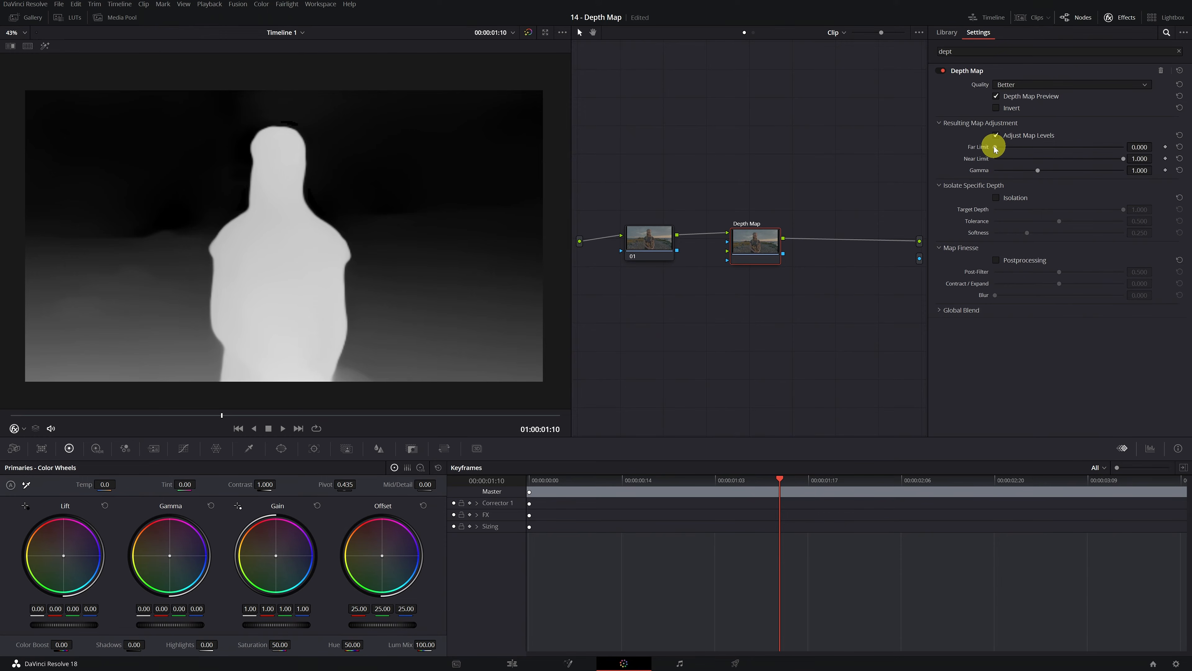
Step: Set the depth map's Far Limit to 0.271 and Near Limit to 0.779 to isolate the woman on the beach
drag(996, 148, 1029, 154)
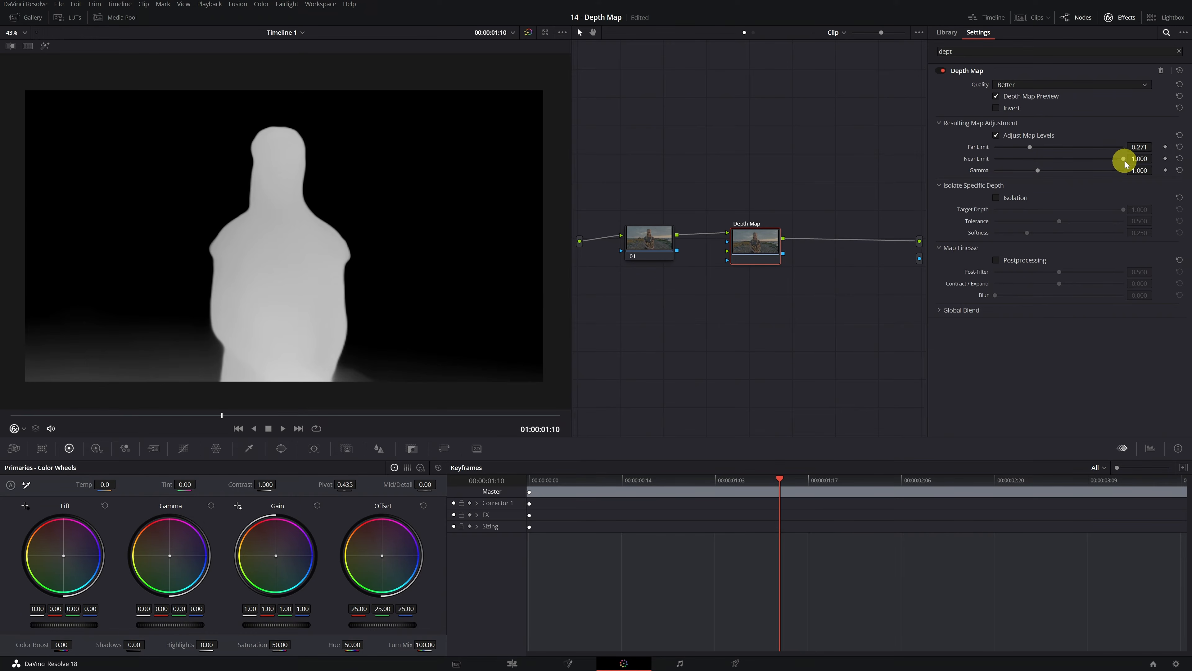
drag(1123, 159, 1095, 164)
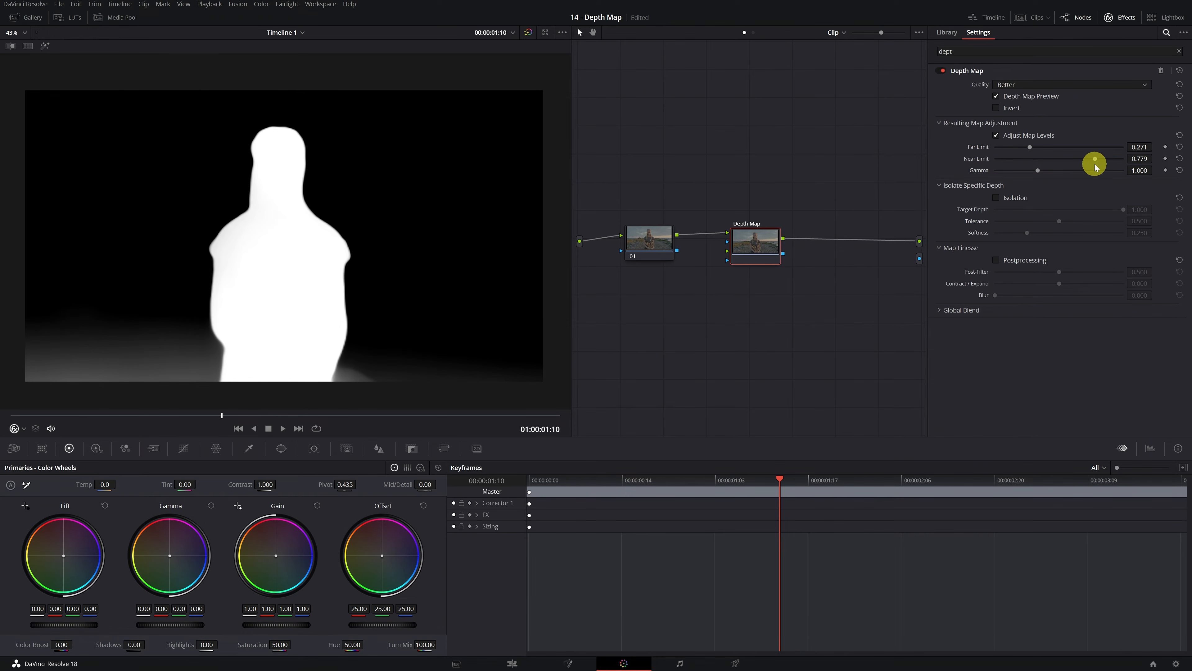
Step: Turn off the depth map preview, add an alpha output, and connect the Depth Map node's key output to it
click(997, 98)
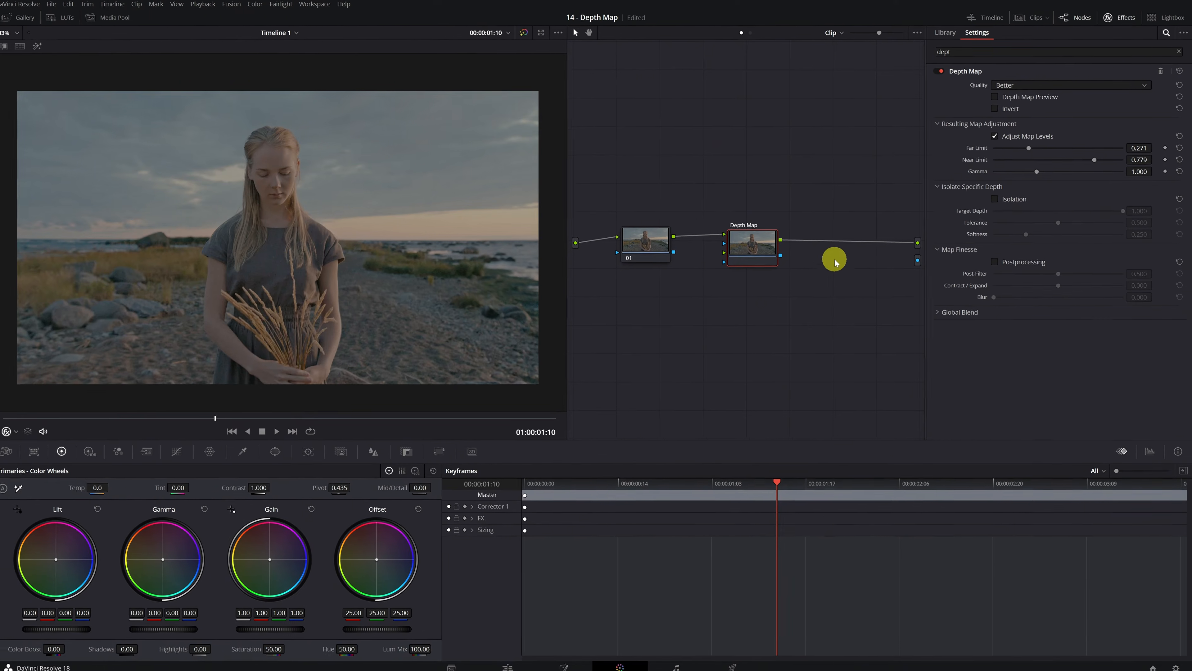
right_click(794, 296)
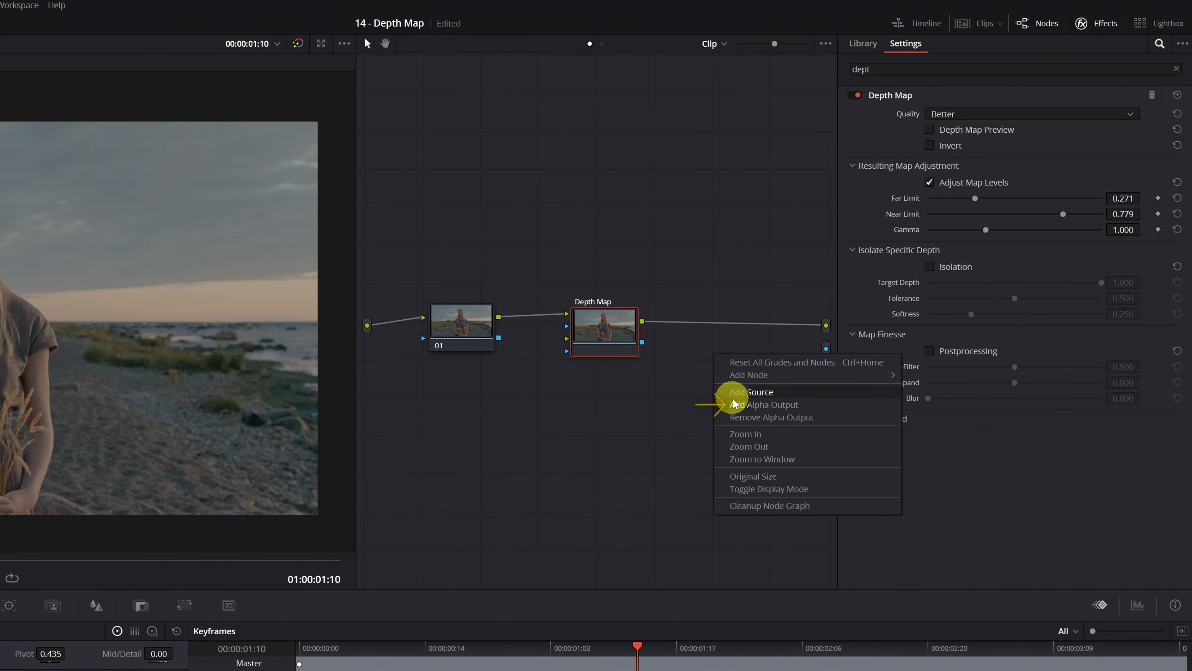
click(755, 409)
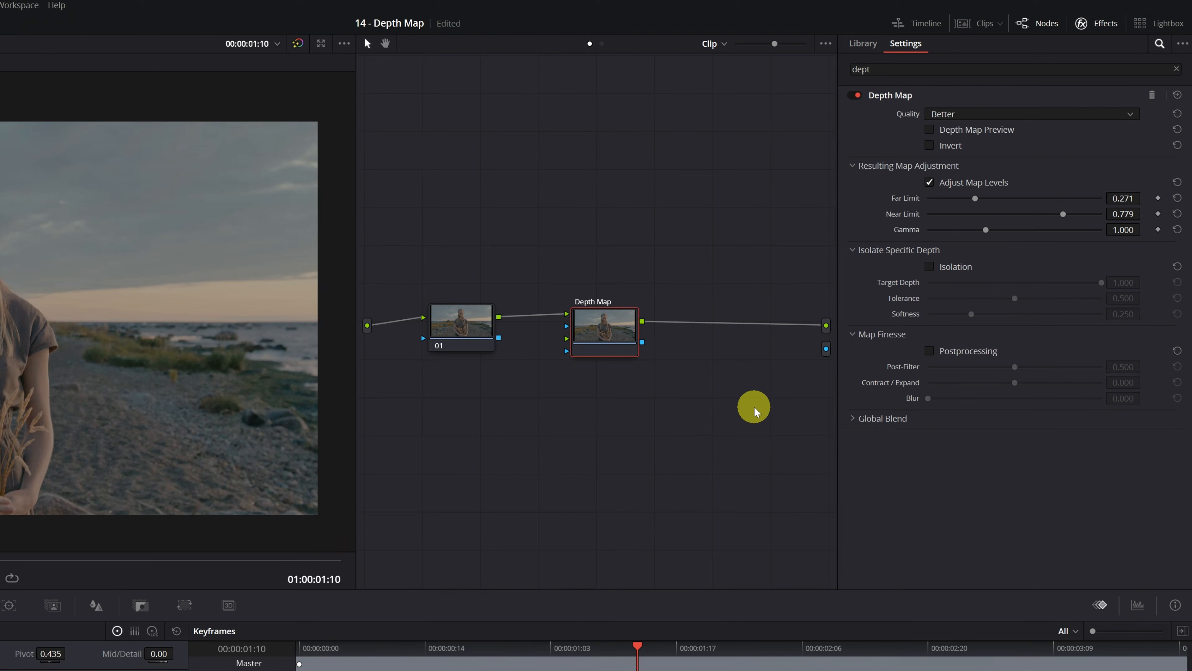
mouse_move(827, 357)
mouse_down()
mouse_move(687, 350)
mouse_move(639, 334)
mouse_move(826, 351)
mouse_up()
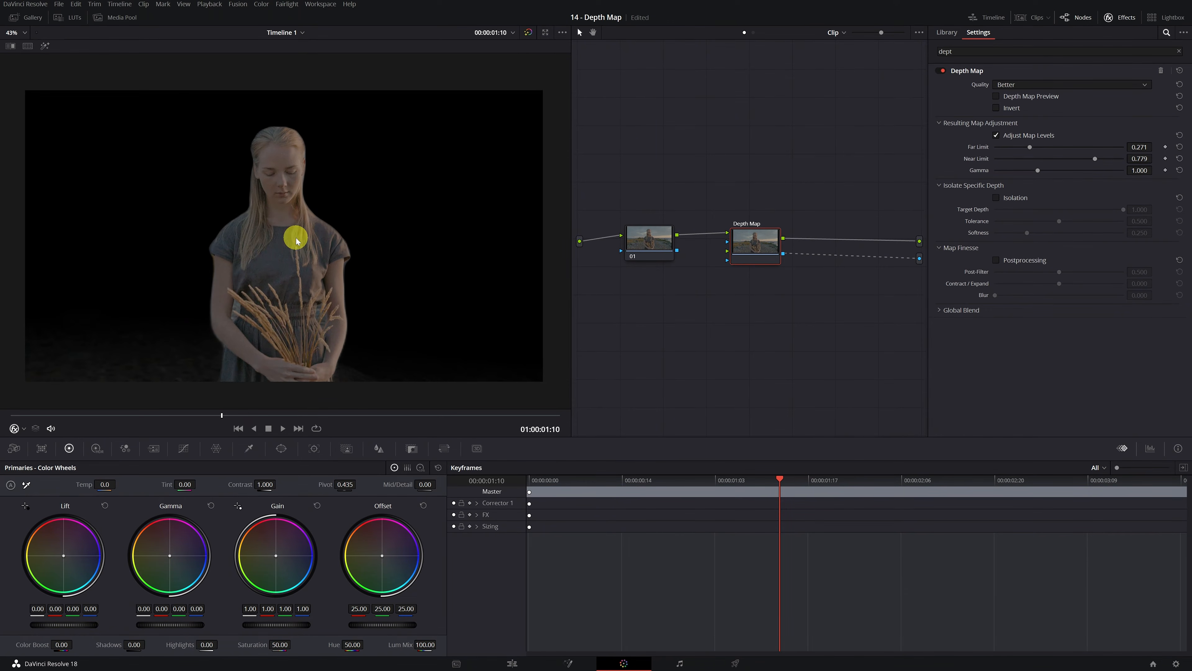
Step: Return to the Edit page, compare the masked beach clip with its duplicate, and move the masked clip up to Video 3
click(510, 664)
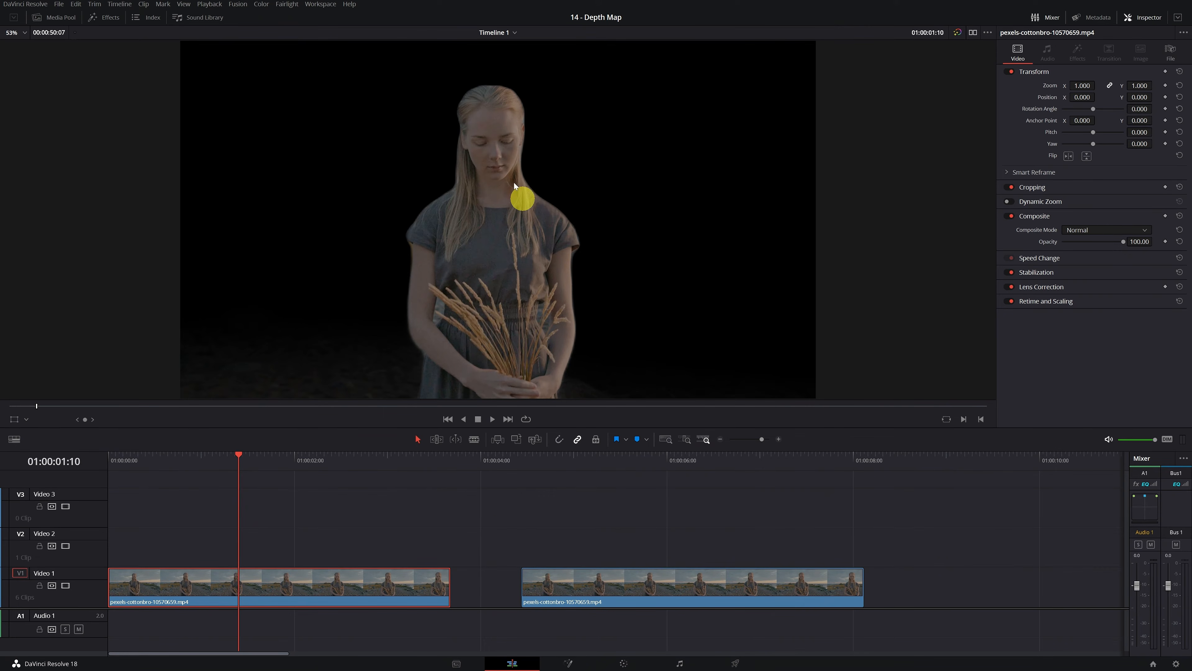
click(636, 463)
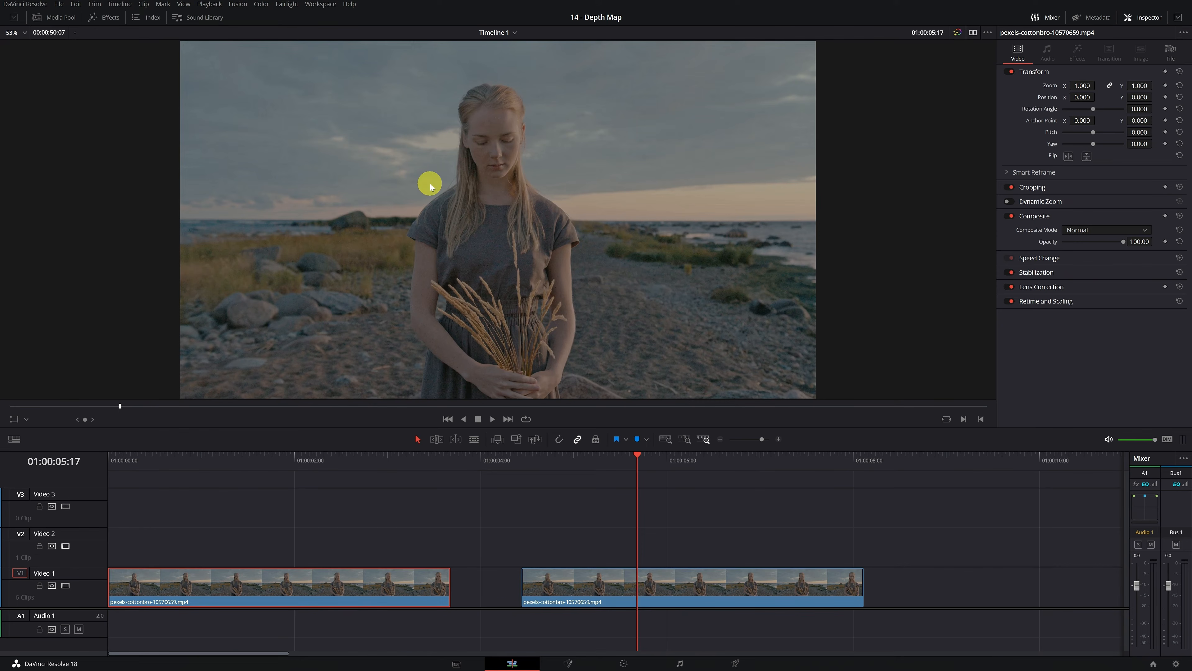
click(249, 465)
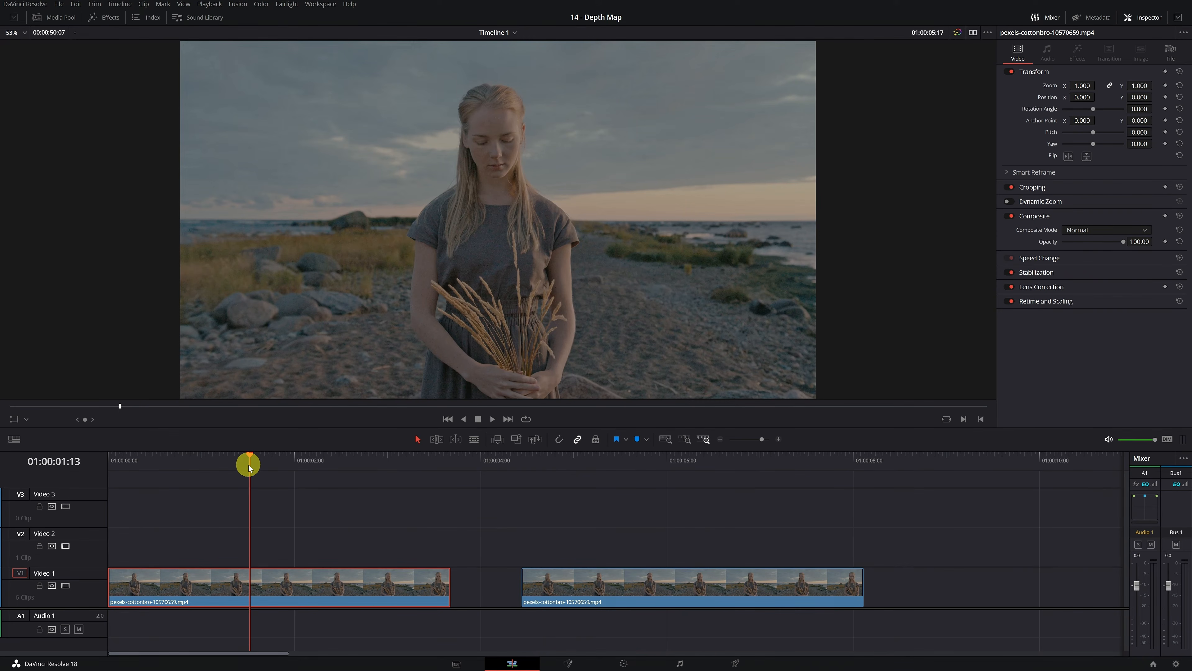
click(228, 585)
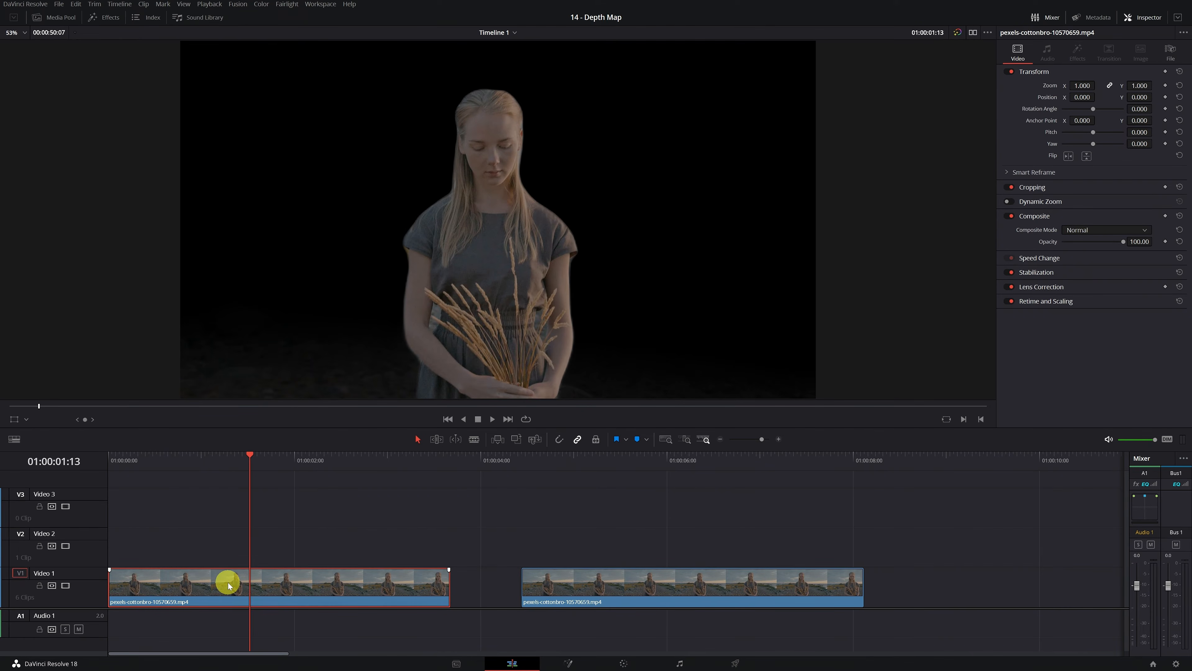
drag(220, 587, 218, 505)
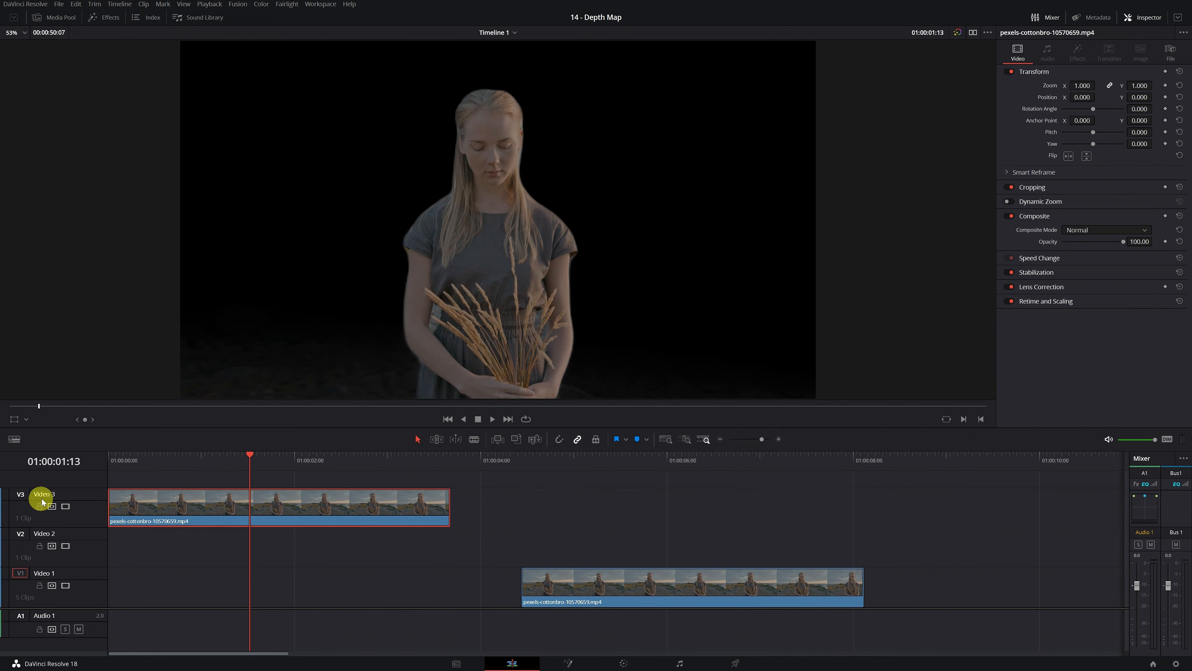
Step: Move the unmasked duplicate on Video 1 to the timeline start, directly beneath the masked clip
click(622, 593)
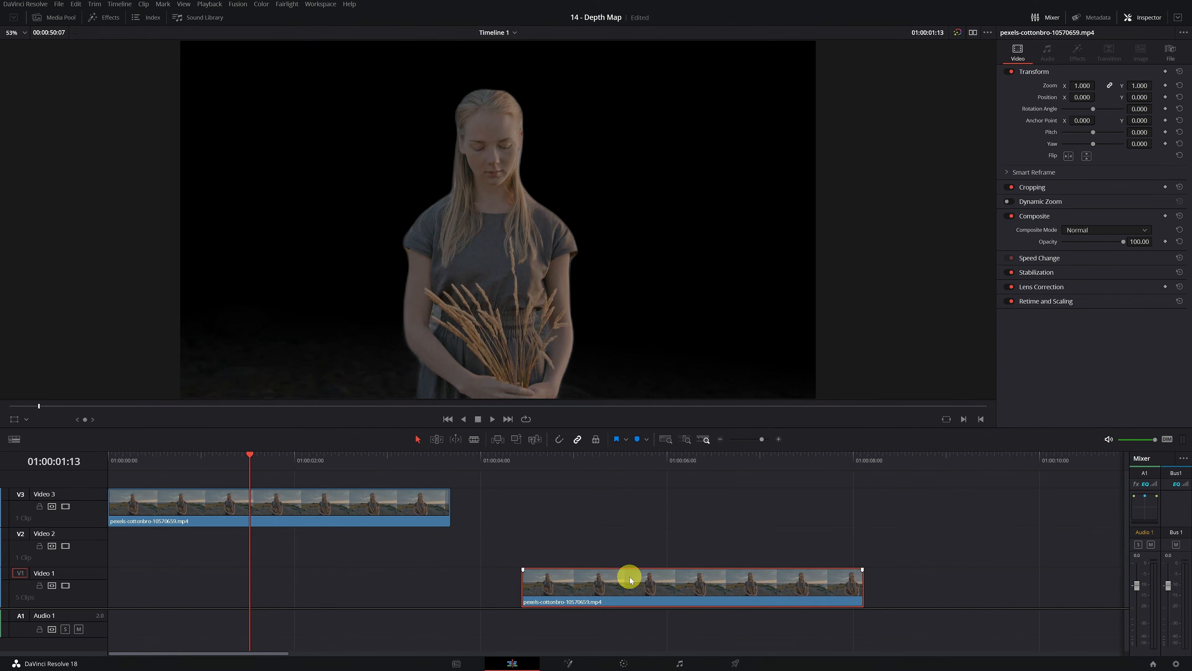
click(629, 459)
click(309, 458)
drag(625, 585, 205, 605)
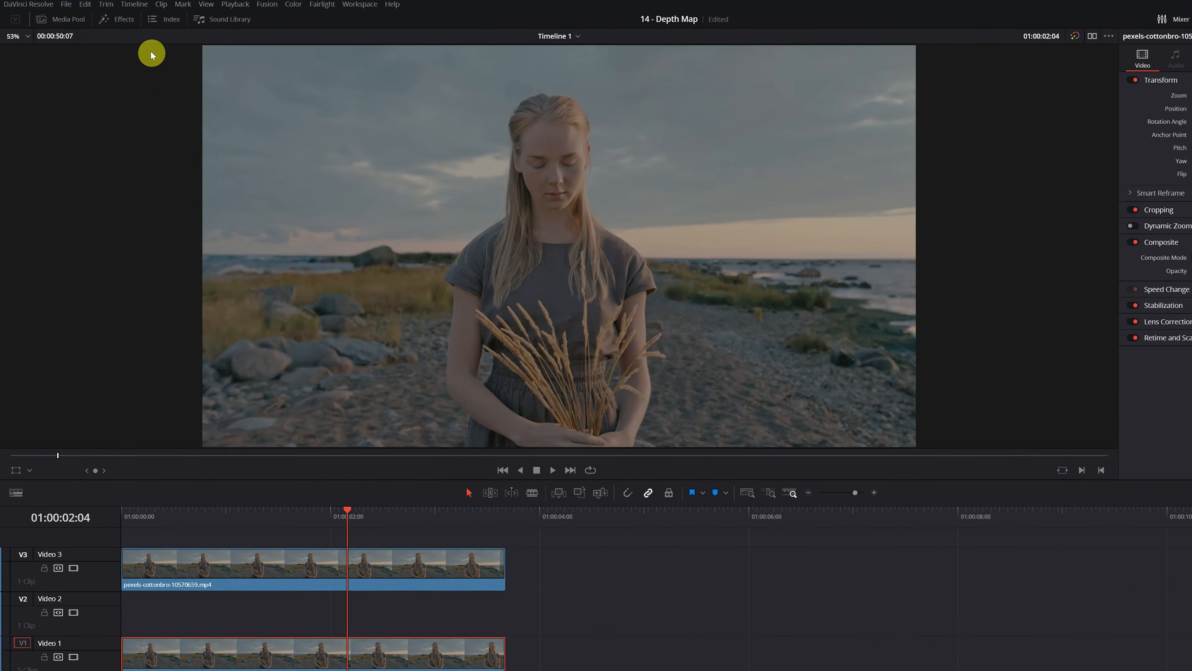
Step: Add a basic Text title on Video 2 between the two beach clips and fit it to their start and end
click(109, 17)
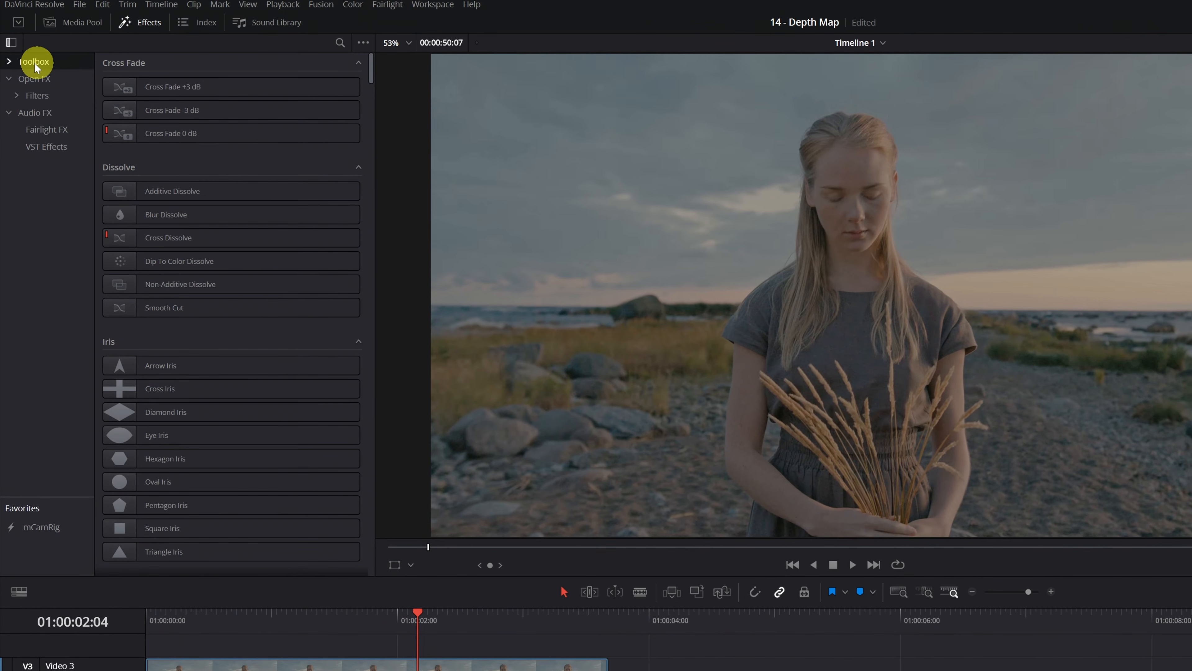
click(34, 63)
click(35, 115)
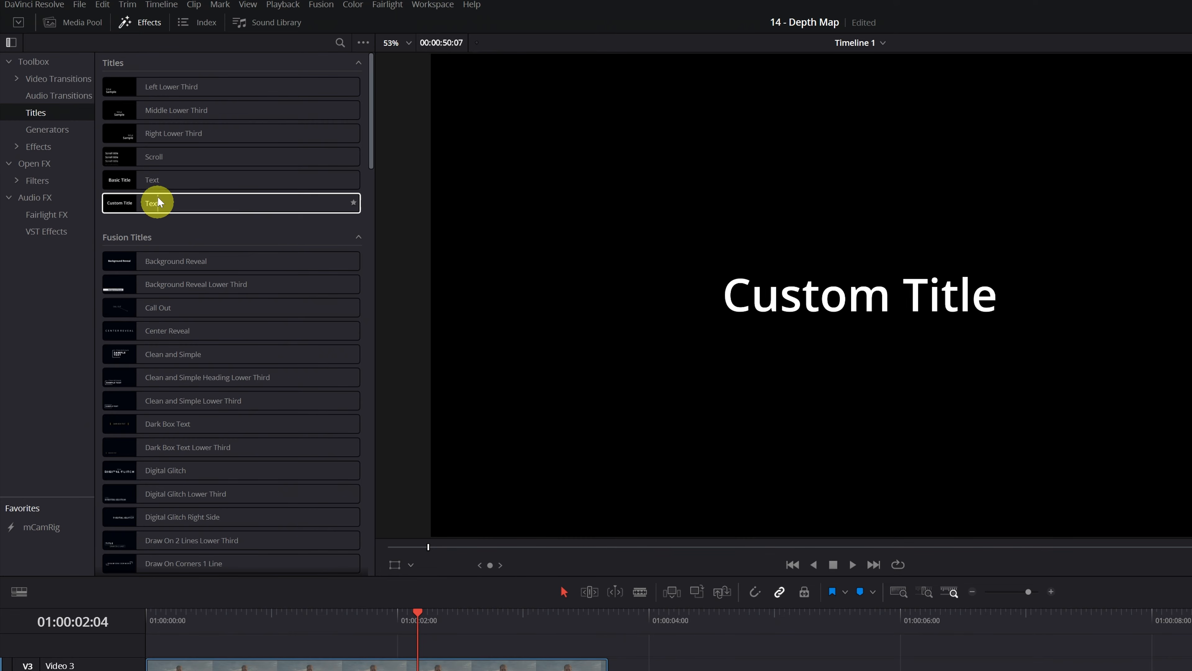
click(156, 182)
drag(156, 182, 203, 555)
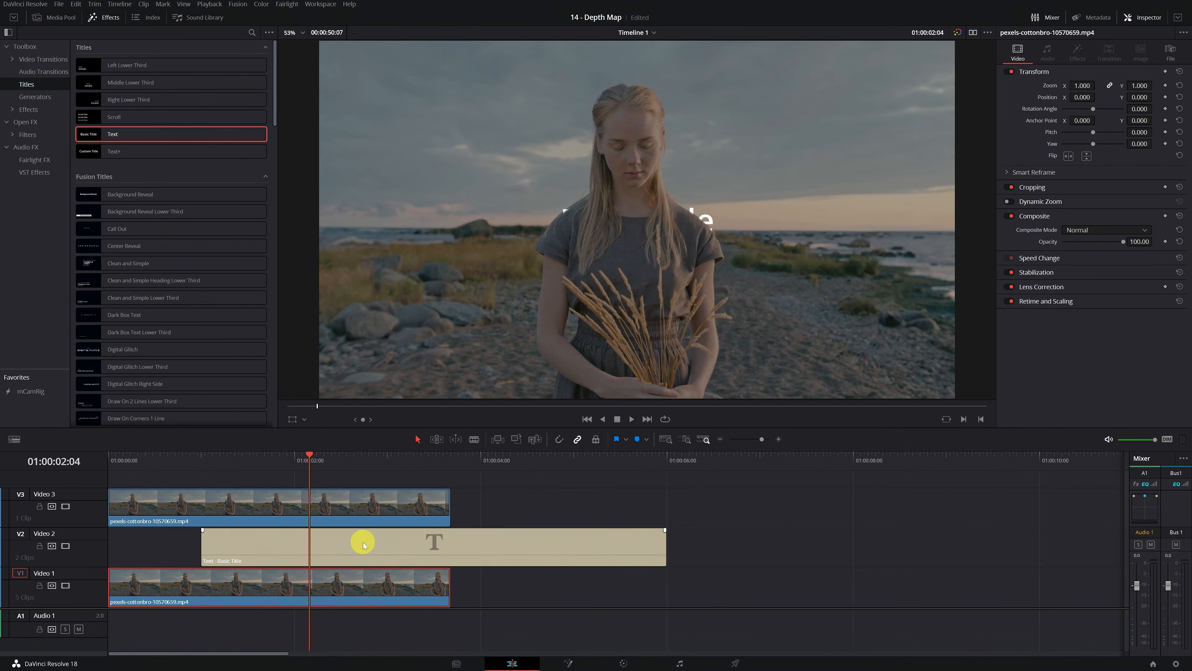
drag(363, 542, 270, 545)
drag(572, 547, 449, 551)
Step: Set the title's text size to 350 and adjust its position in the title clip's transform settings
click(314, 543)
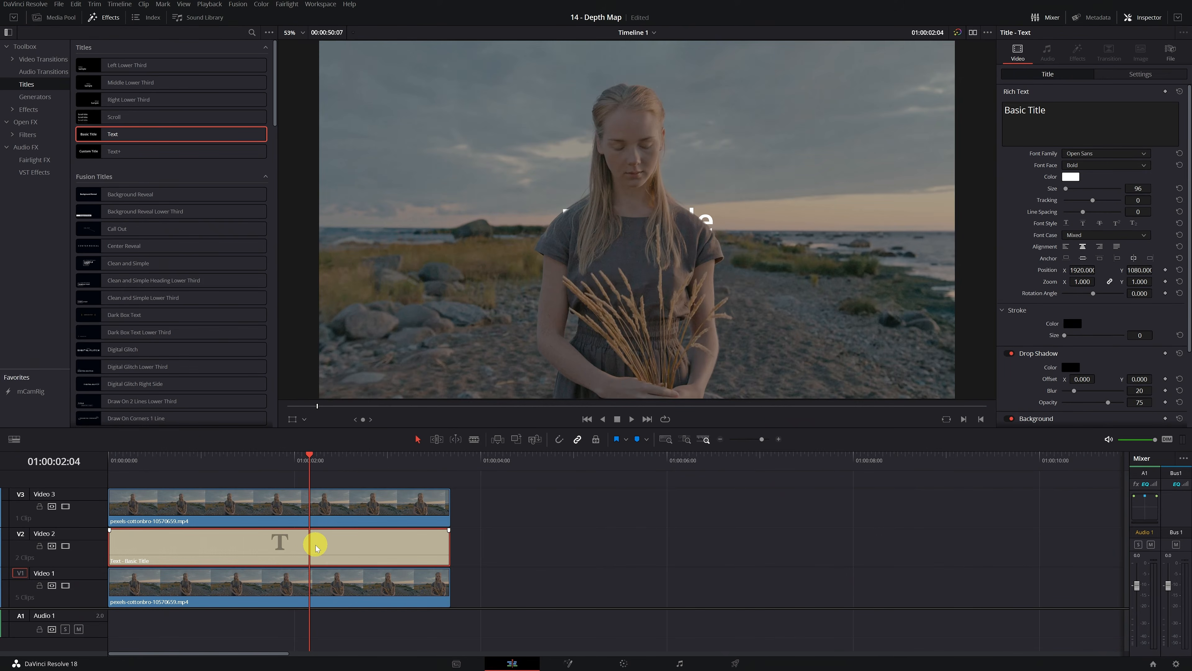
double_click(1138, 189)
text(350)
click(621, 334)
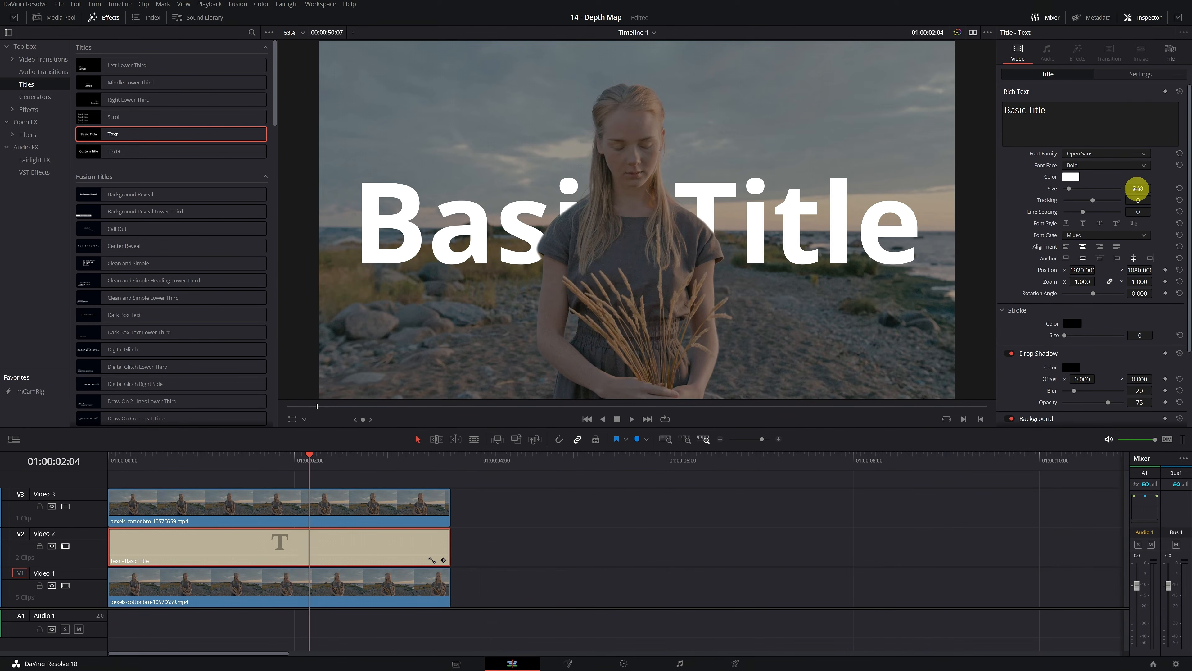
click(1138, 75)
drag(1136, 118, 511, 348)
drag(1084, 118, 117, 338)
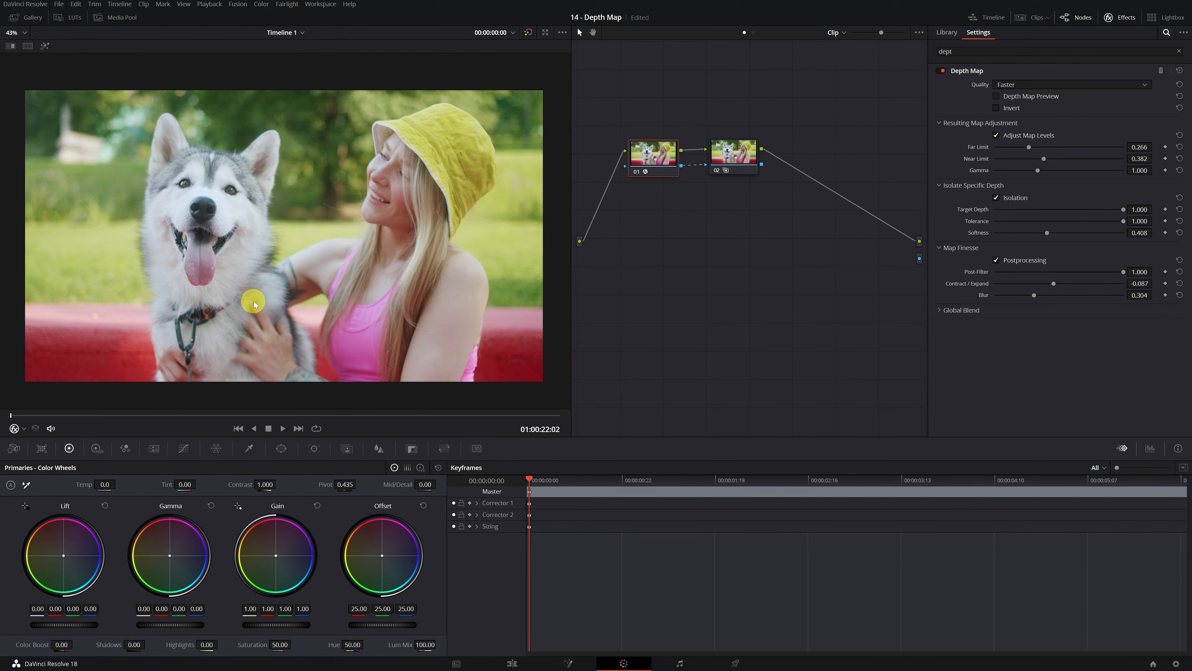
Step: Tint node 02 of the dog clip green with an Offset of about -58.73, 54.70, -29.54 and scrub through the masked area
click(735, 164)
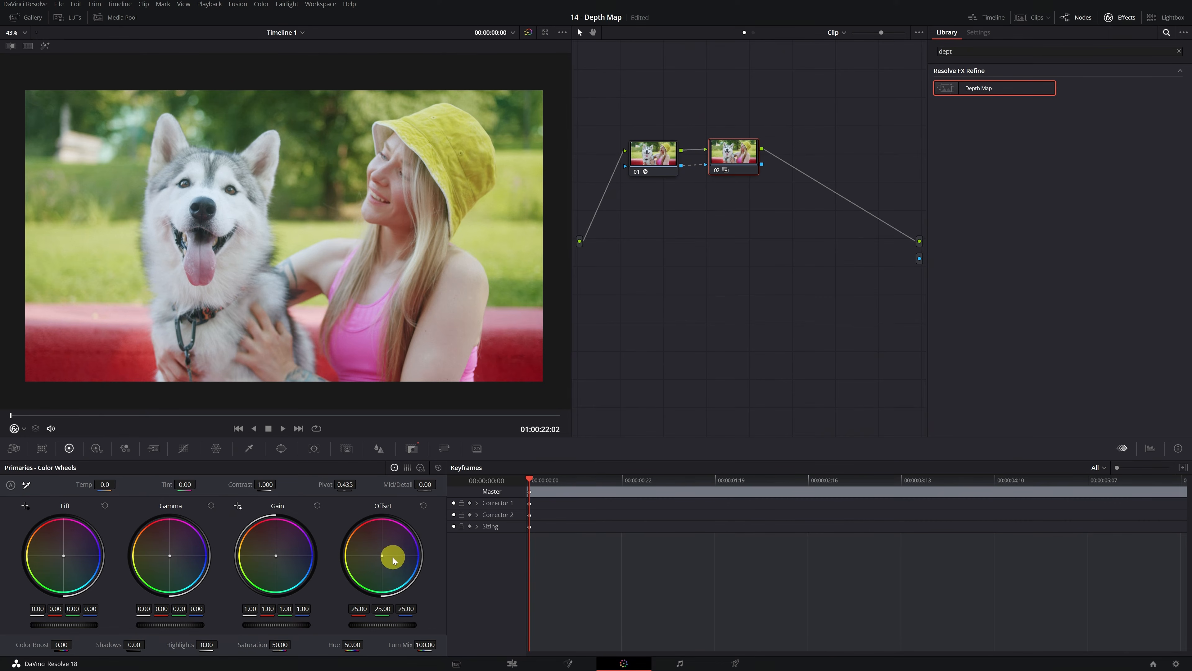
drag(589, 351, 525, 466)
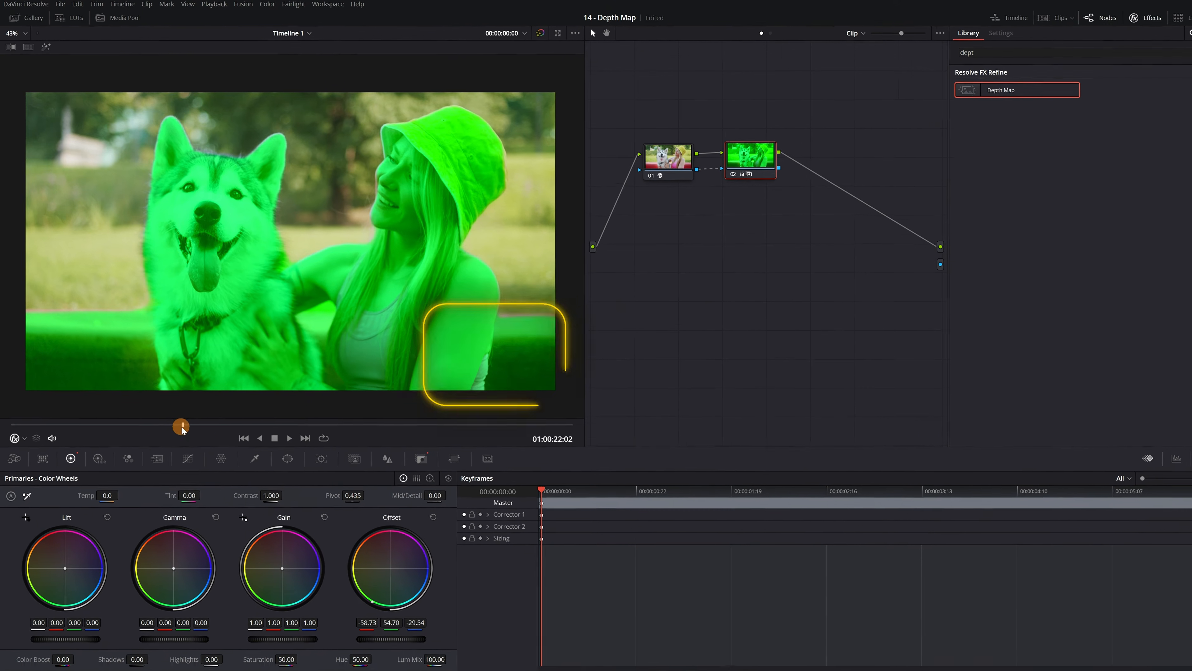
drag(183, 425, 232, 425)
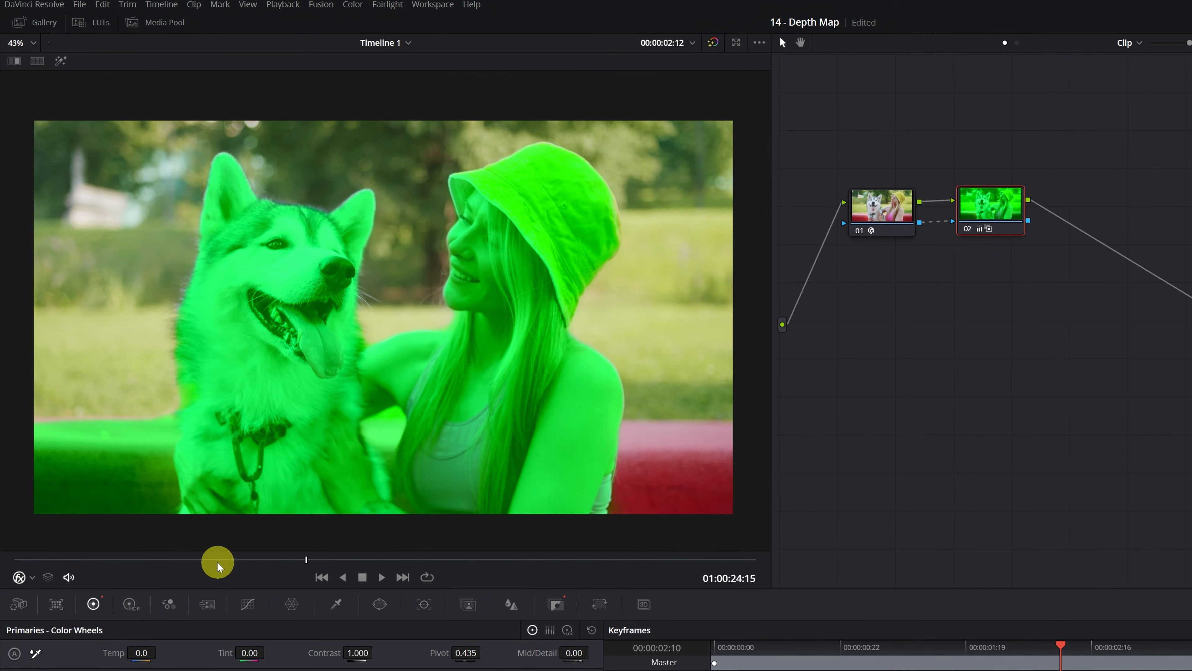
drag(217, 562, 528, 542)
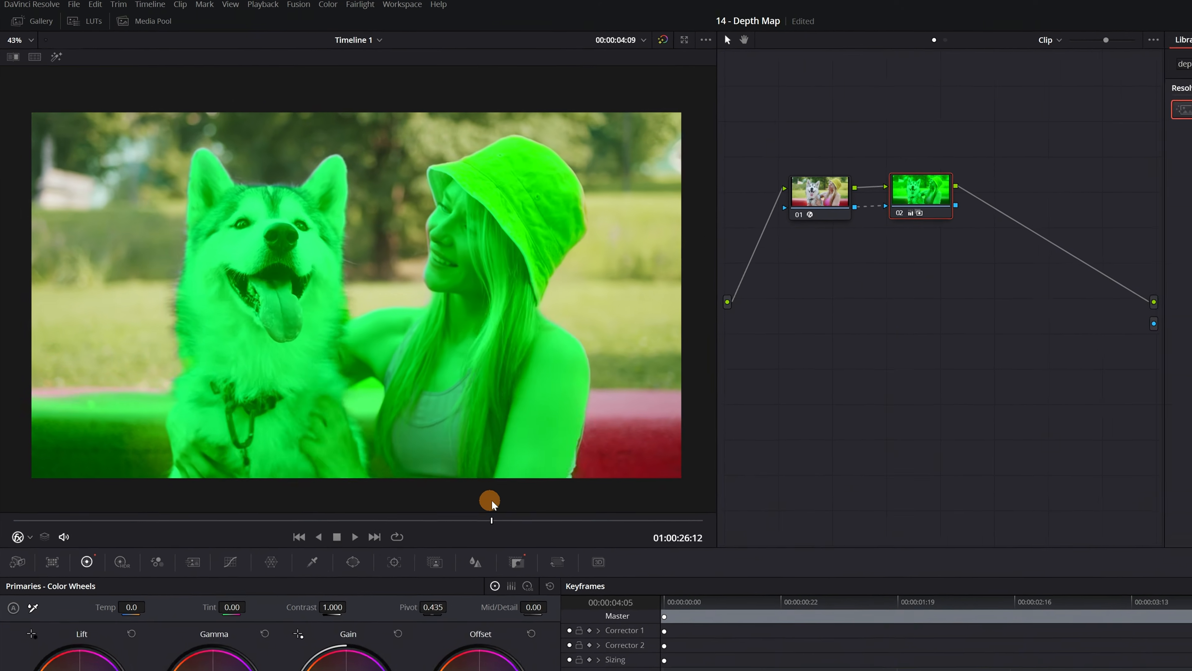
drag(491, 505, 695, 481)
drag(553, 384, 471, 416)
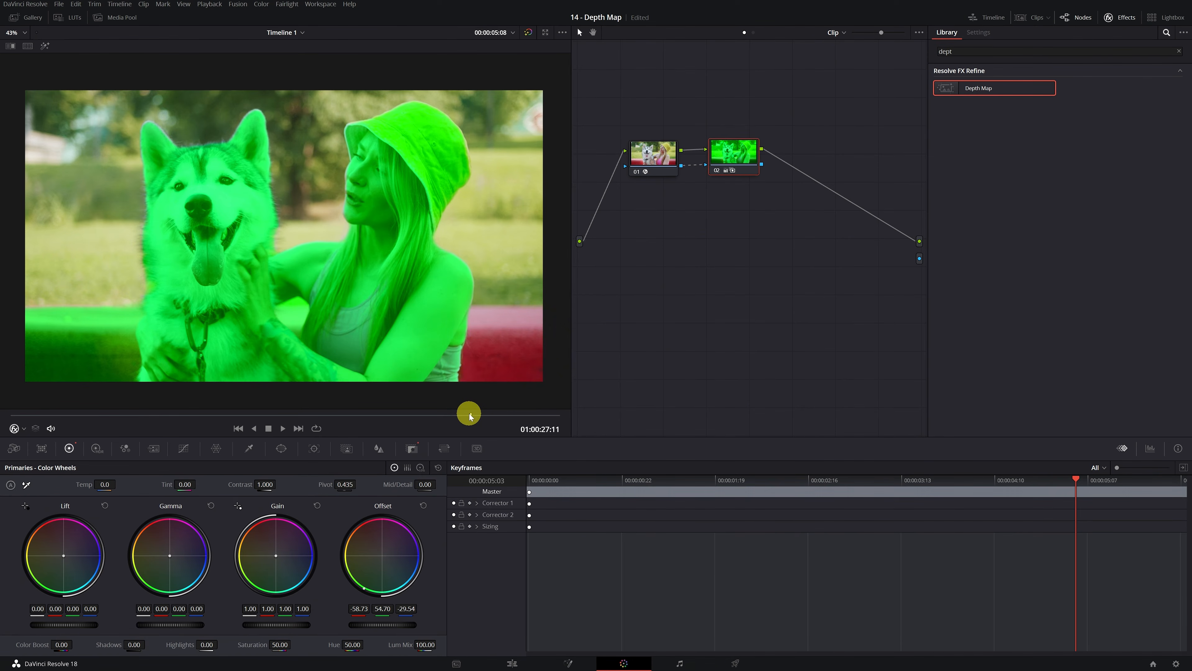
Step: Invert the Depth Map mask on node 01 and scrub to 01:00:27:17 to inspect the graded background
click(653, 162)
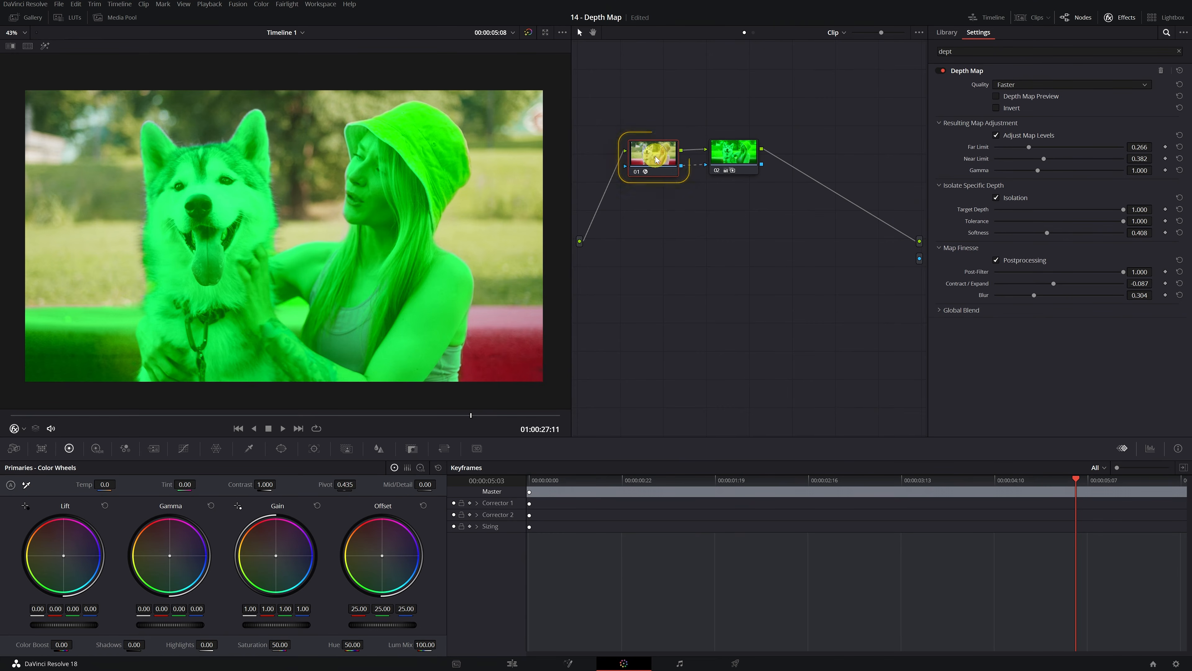
click(995, 109)
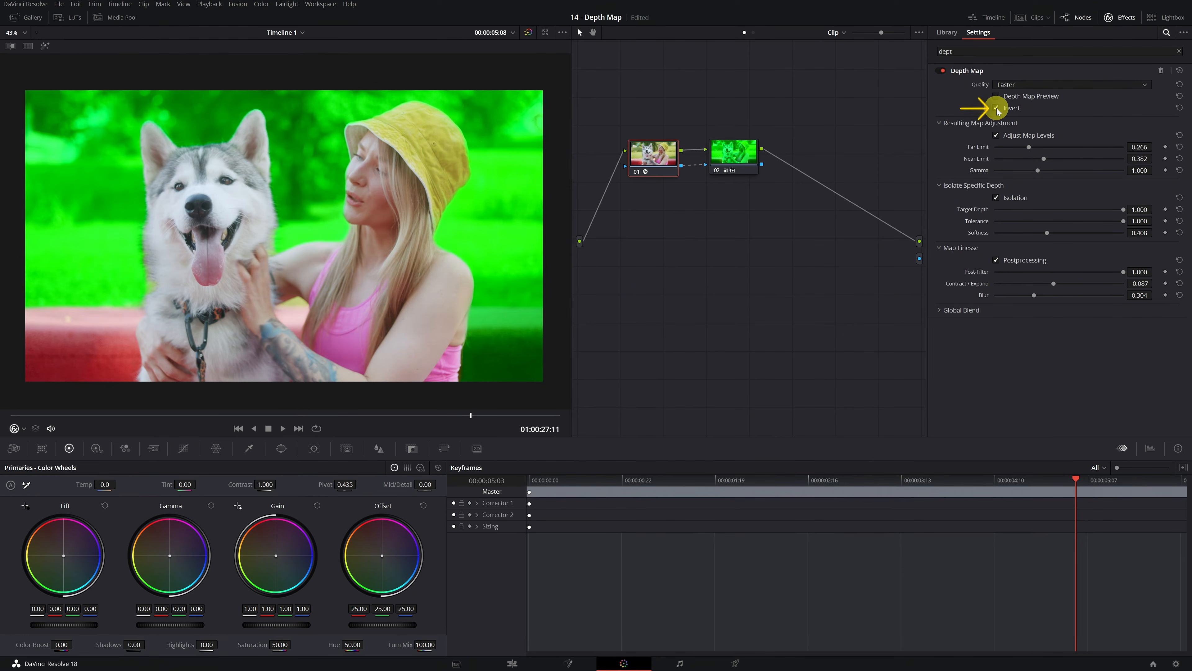
mouse_move(472, 415)
mouse_down()
mouse_move(527, 416)
mouse_move(493, 420)
mouse_up()
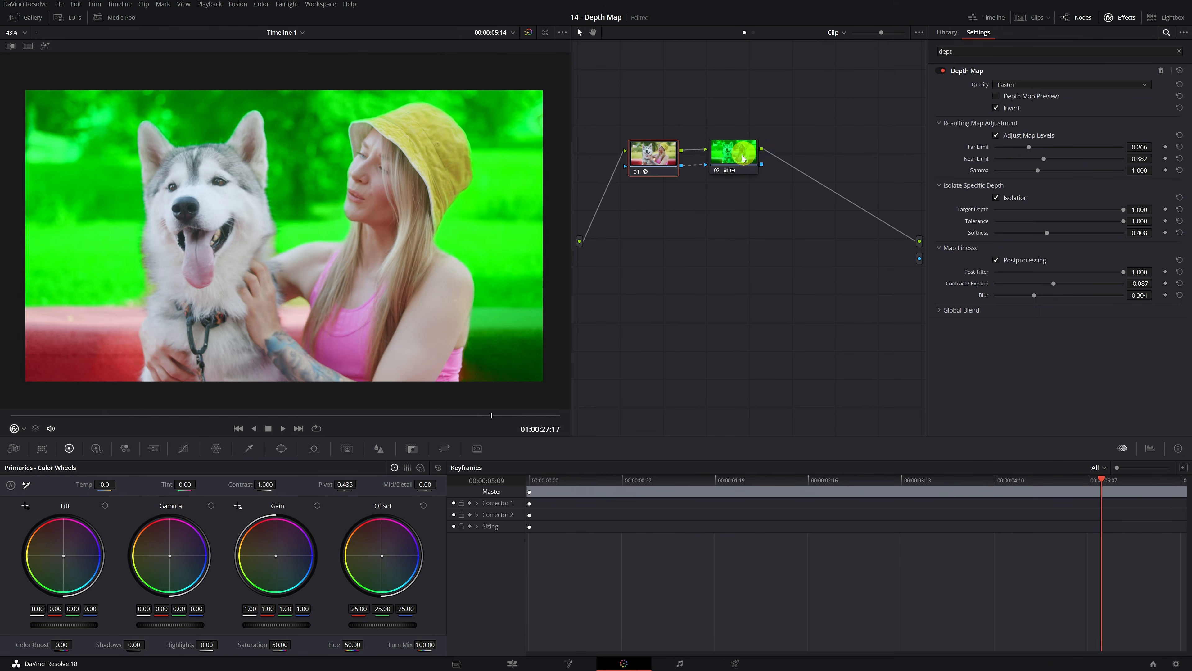
Step: Draw a curve window on node 02 around the bench area beside the woman's arm in the lower corner of the frame
click(731, 150)
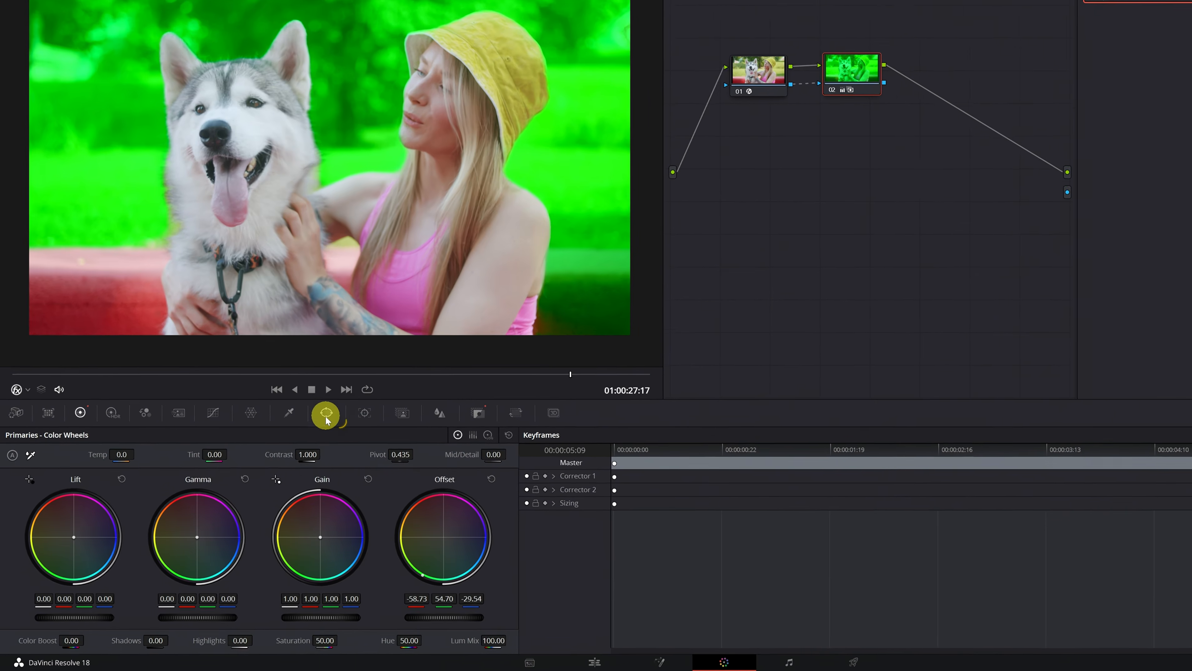
click(336, 408)
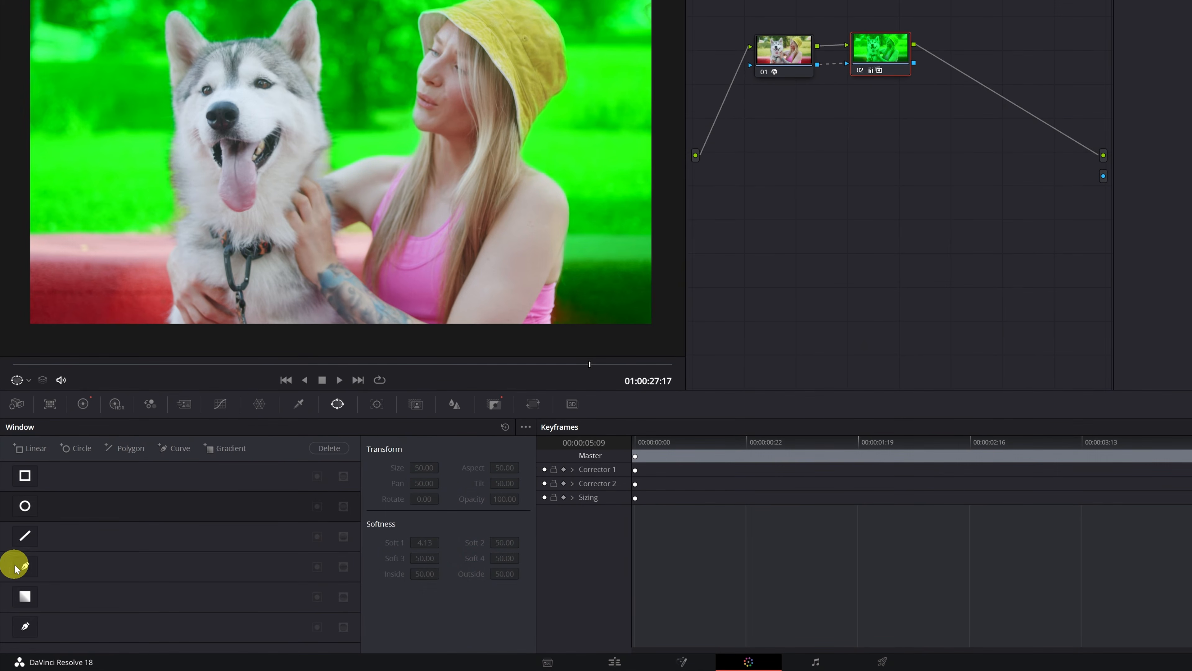
click(25, 567)
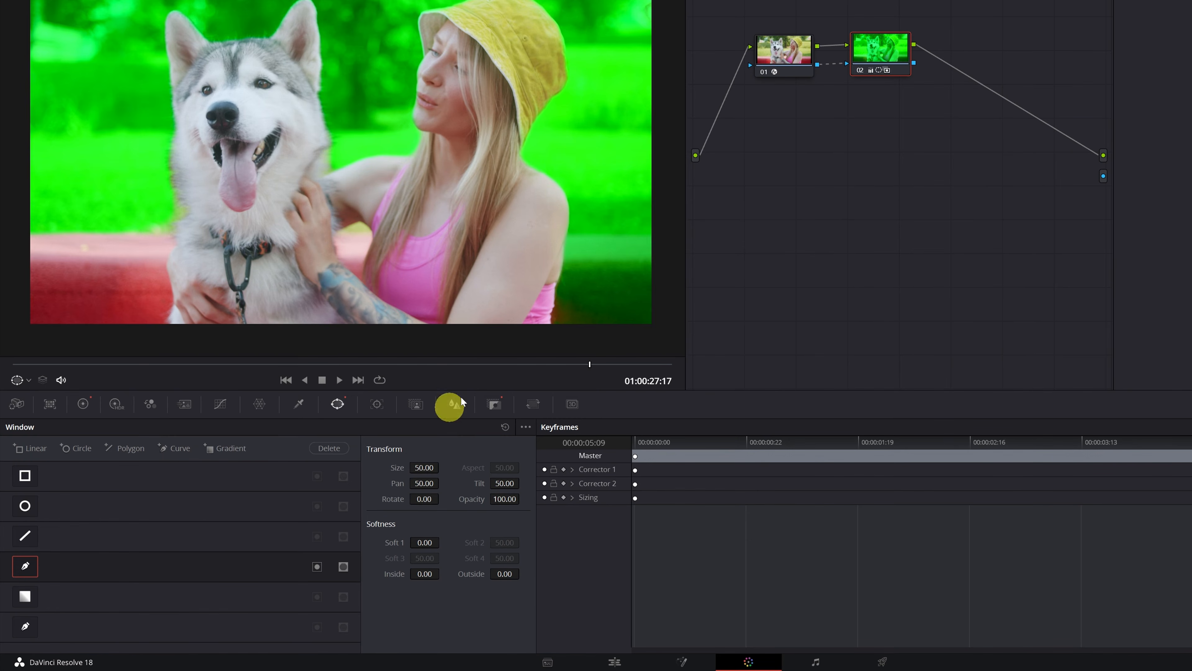
click(563, 234)
click(662, 235)
click(663, 335)
click(535, 335)
click(545, 297)
click(551, 255)
click(562, 233)
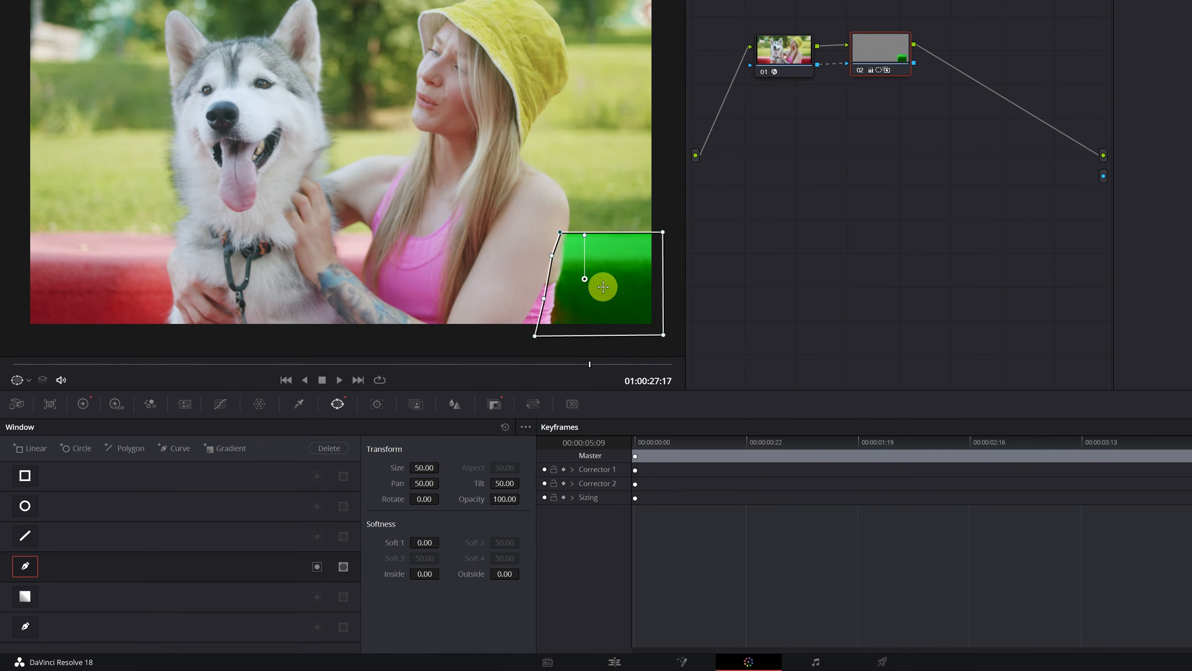
Step: Invert the curve window to exclude the bench corner from the green grade, and track it forward and reverse
click(317, 567)
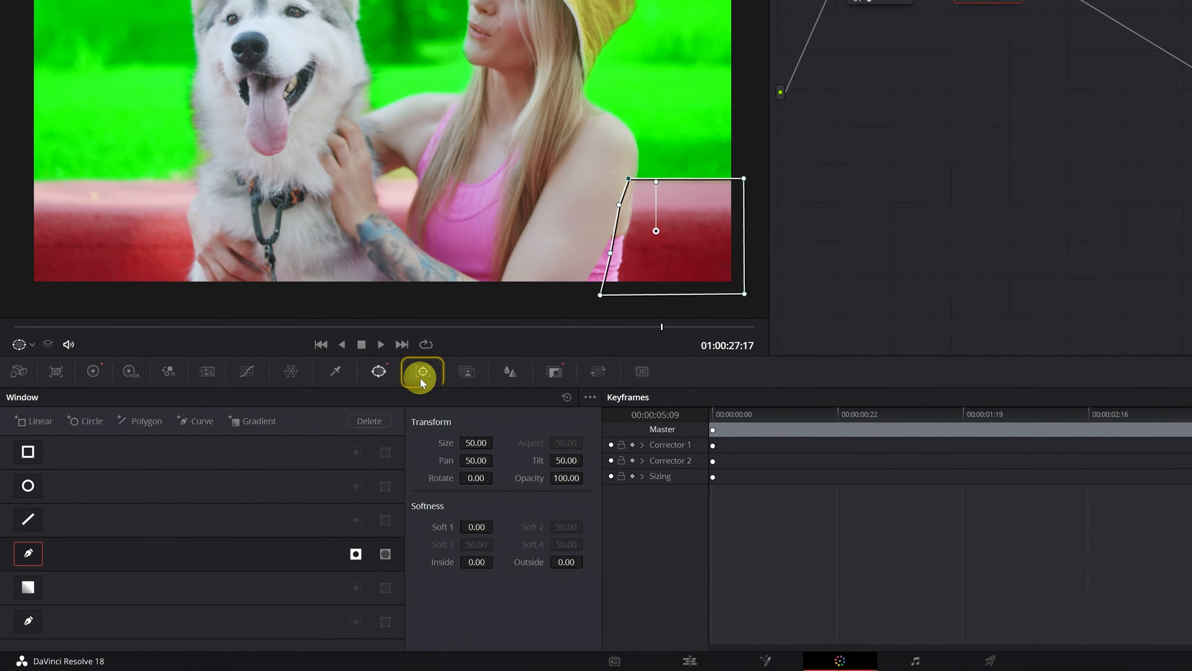
click(422, 373)
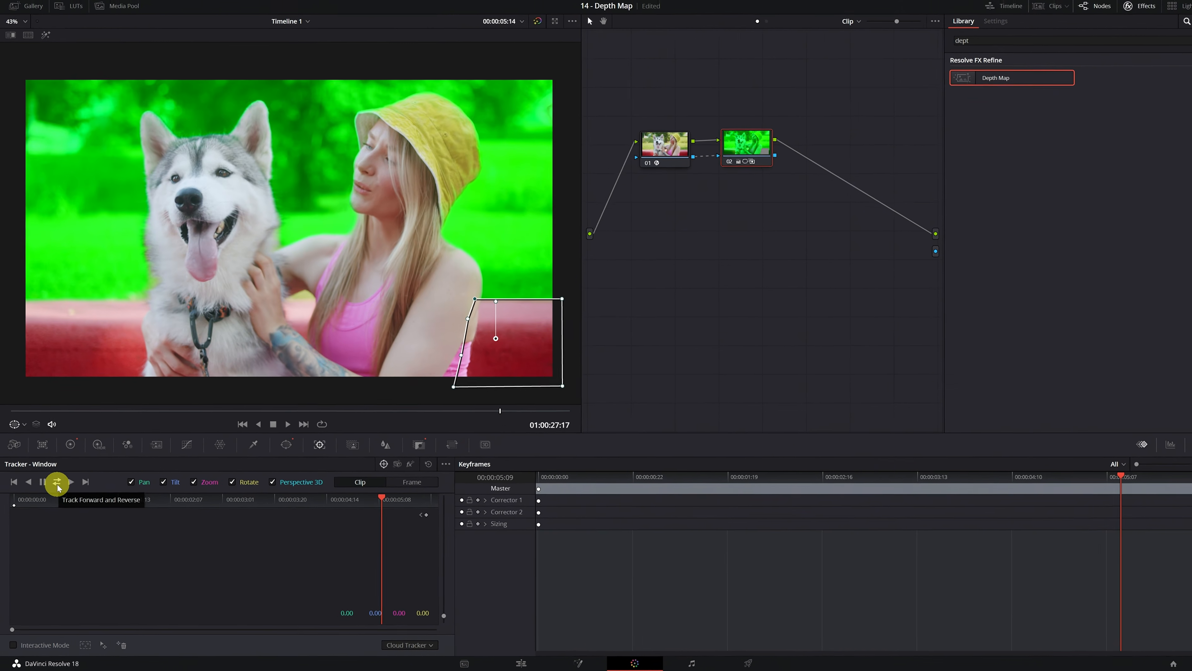
click(76, 423)
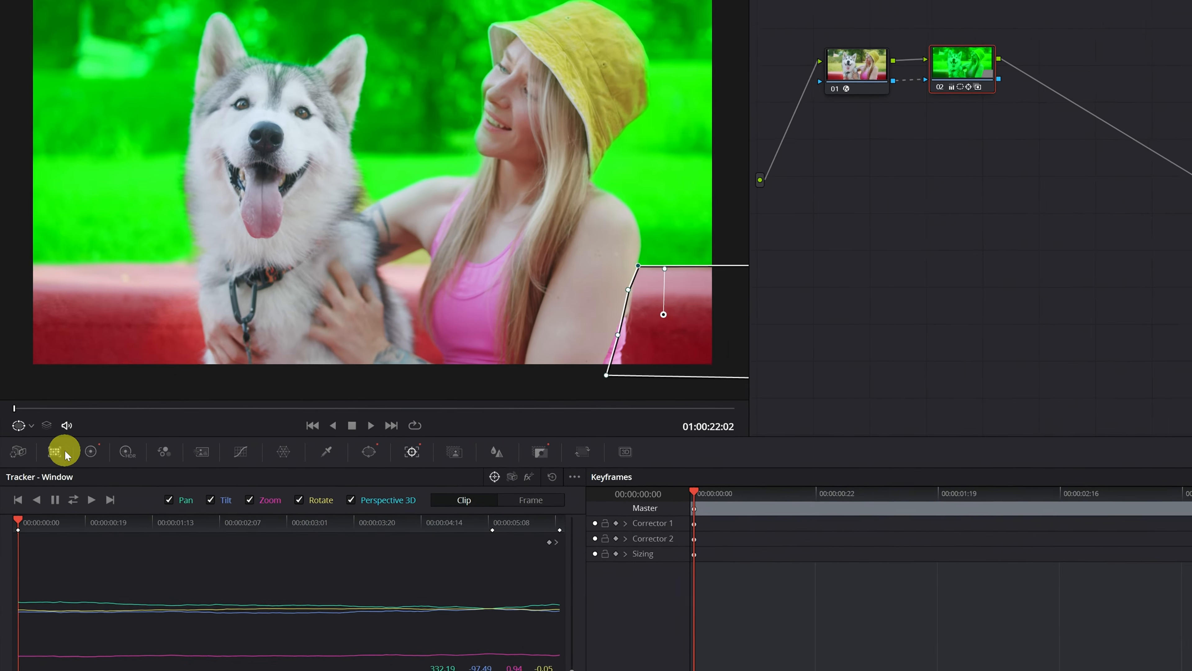
Step: Scrub to 01:00:23:15 and reshape the tracked window's points along the woman's arm
drag(21, 406, 190, 396)
drag(641, 268, 610, 289)
drag(617, 335, 589, 339)
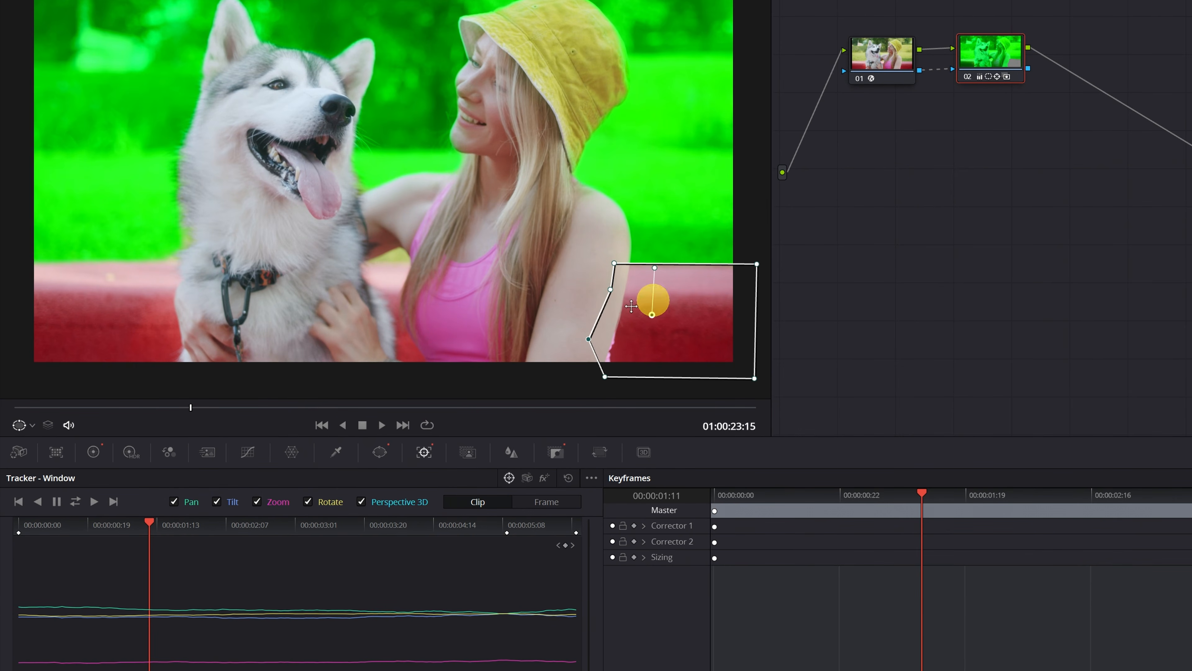
mouse_move(186, 407)
mouse_down()
mouse_move(8, 405)
mouse_move(732, 406)
mouse_move(201, 407)
mouse_up()
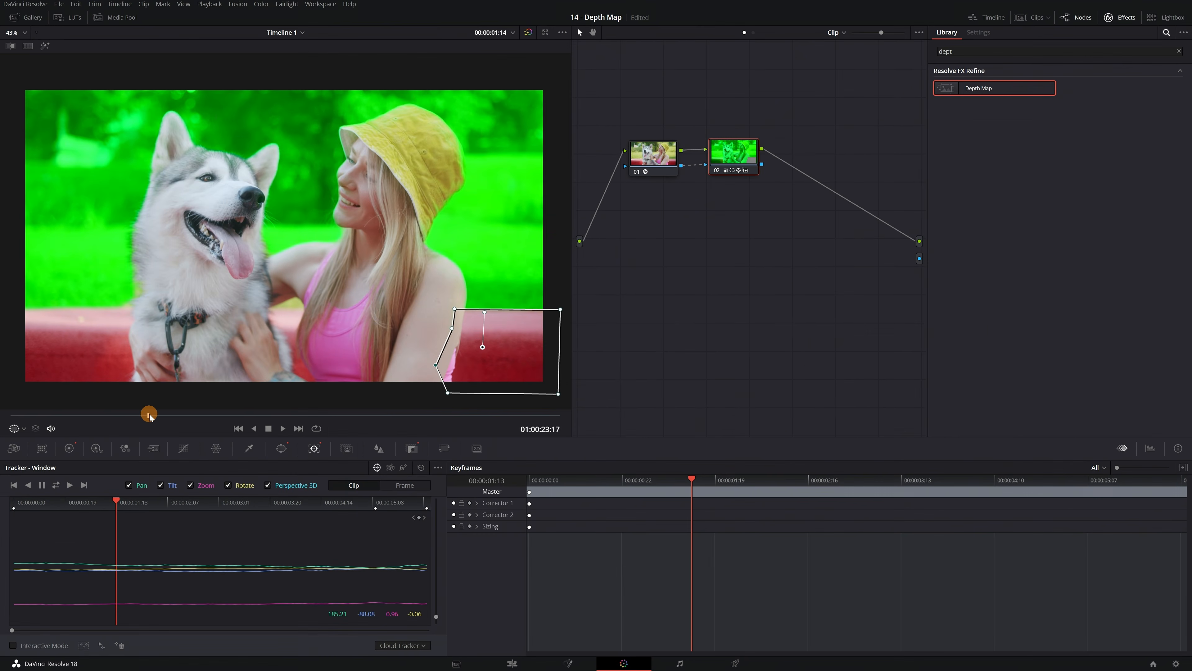
Step: Add a corrector node after node 02 and connect it to the final output
scroll(324, 266, up, 3)
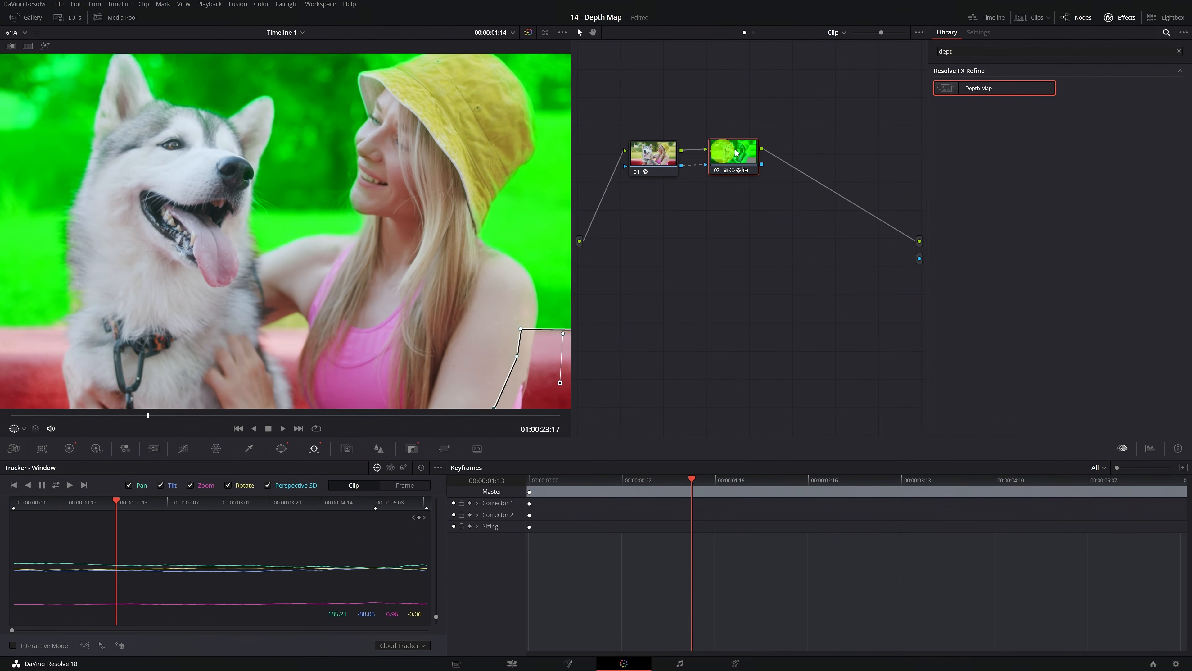
right_click(817, 151)
mouse_move(843, 165)
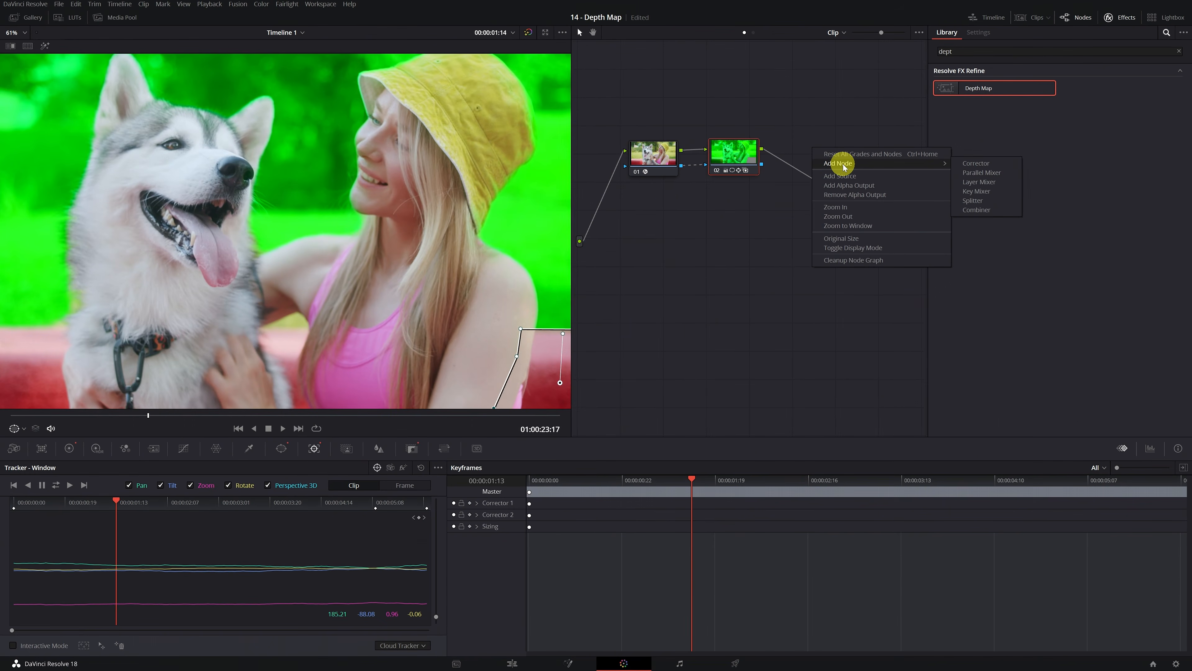
click(977, 161)
drag(838, 160, 869, 161)
drag(886, 223, 919, 241)
drag(856, 157, 828, 157)
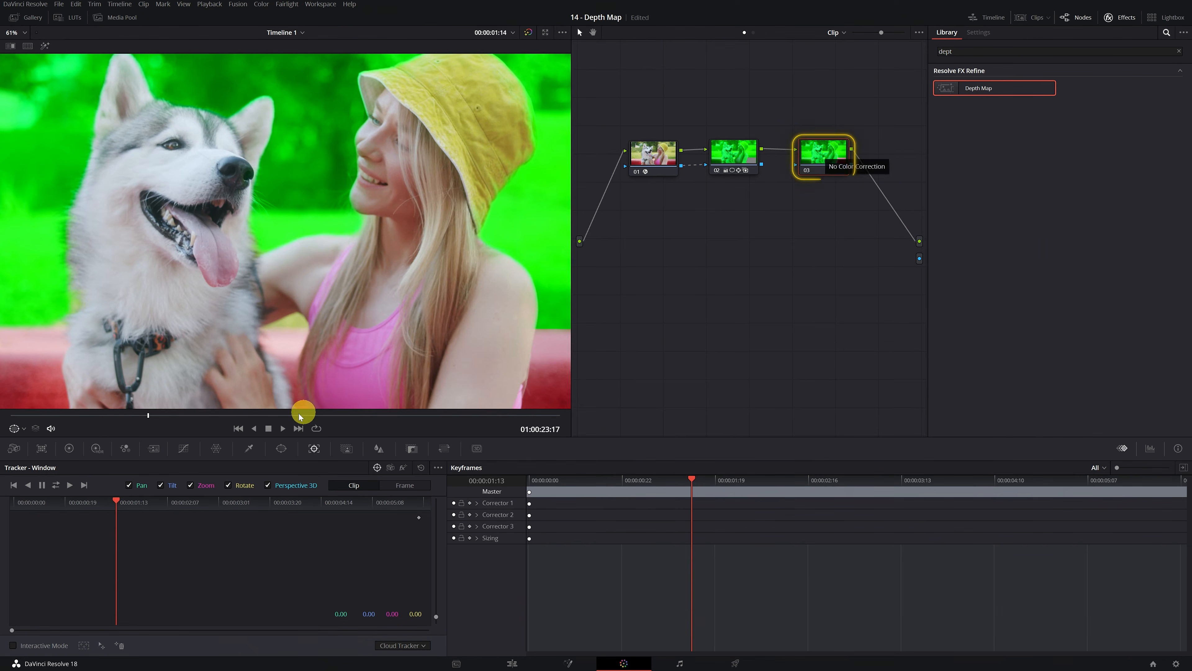
Step: Draw a curve window on node 03 around the ungraded gap between the dog and the woman, and open the primary color wheels
click(279, 448)
click(21, 584)
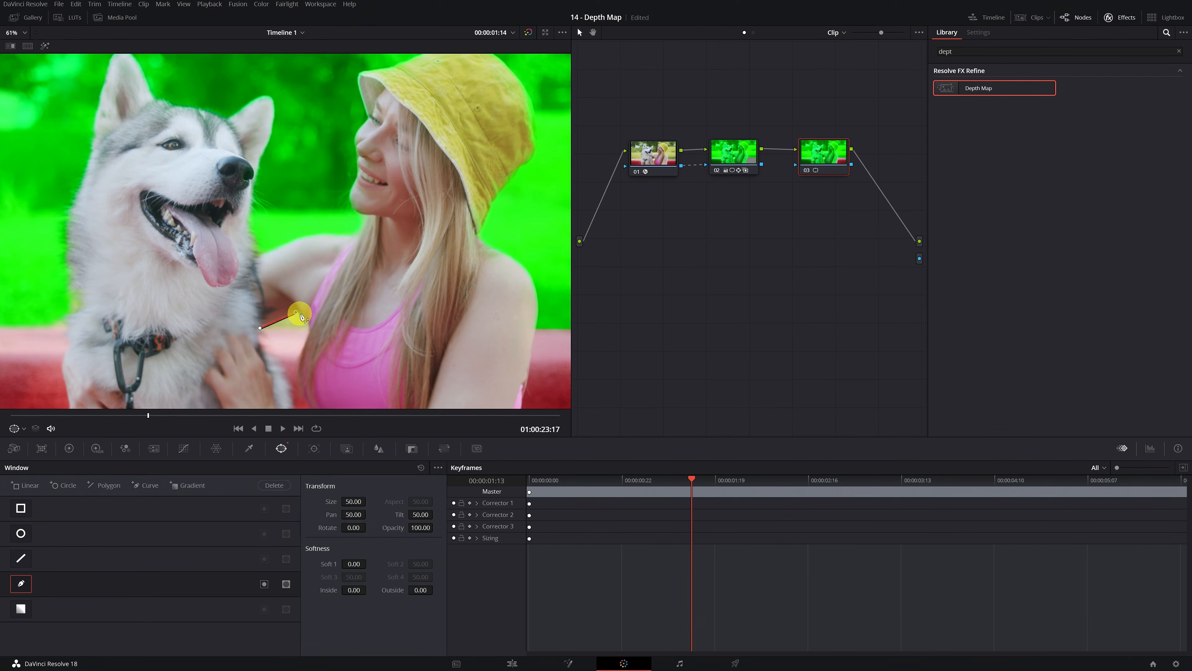
click(261, 329)
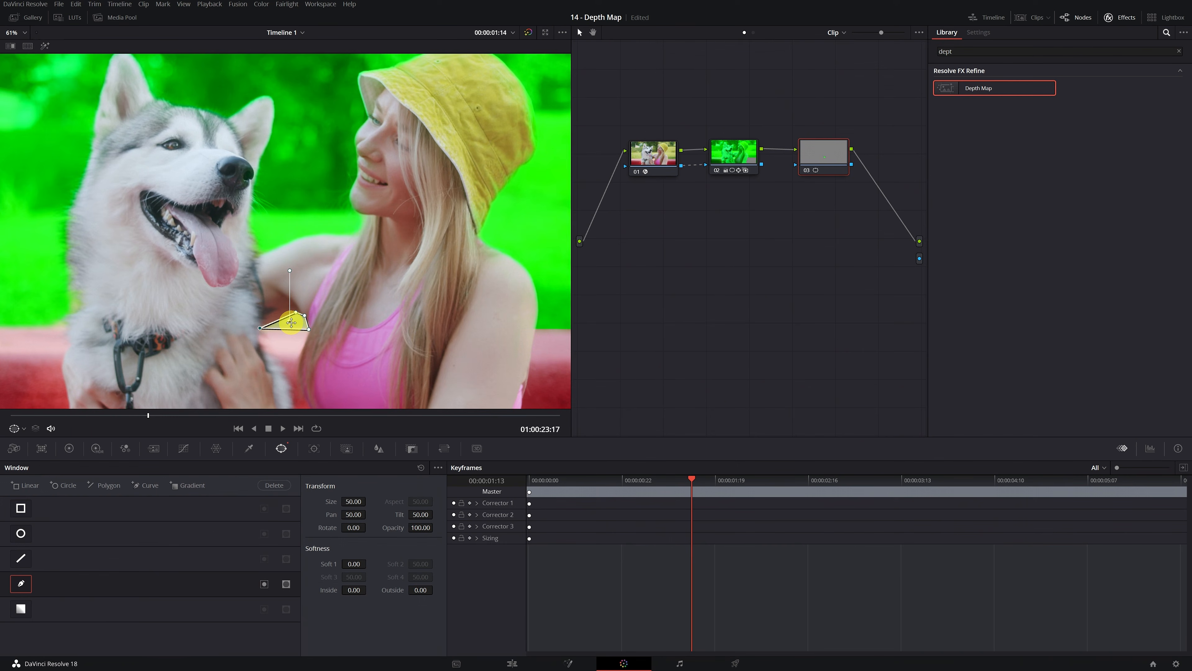
scroll(291, 322, up, 3)
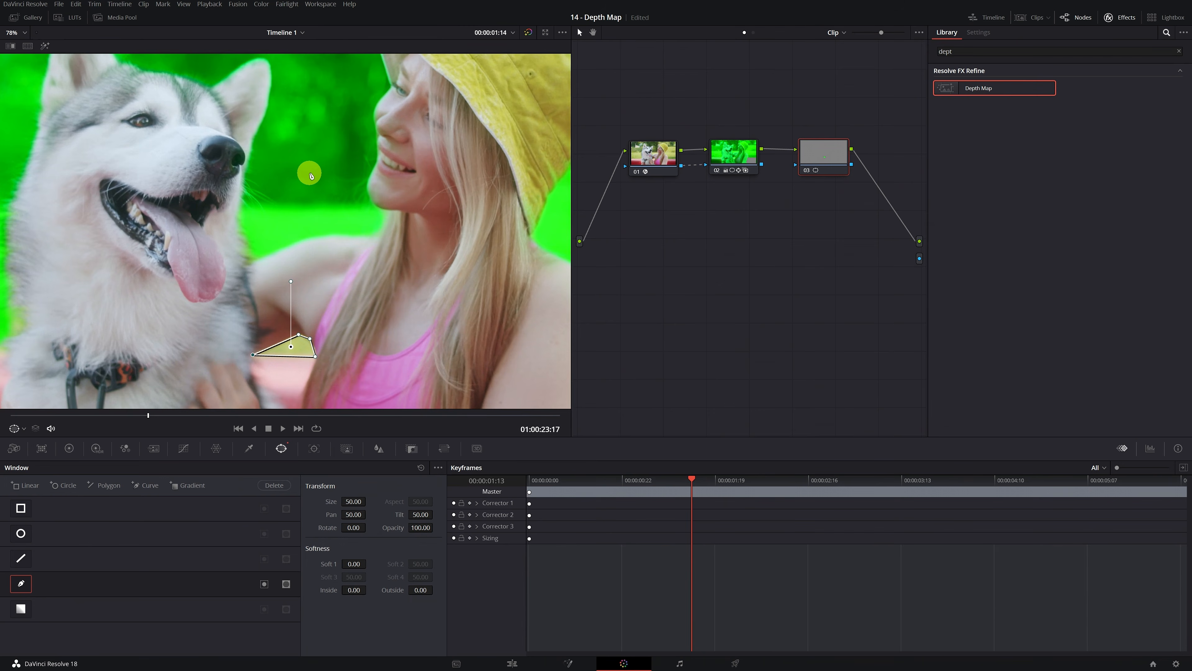
click(70, 449)
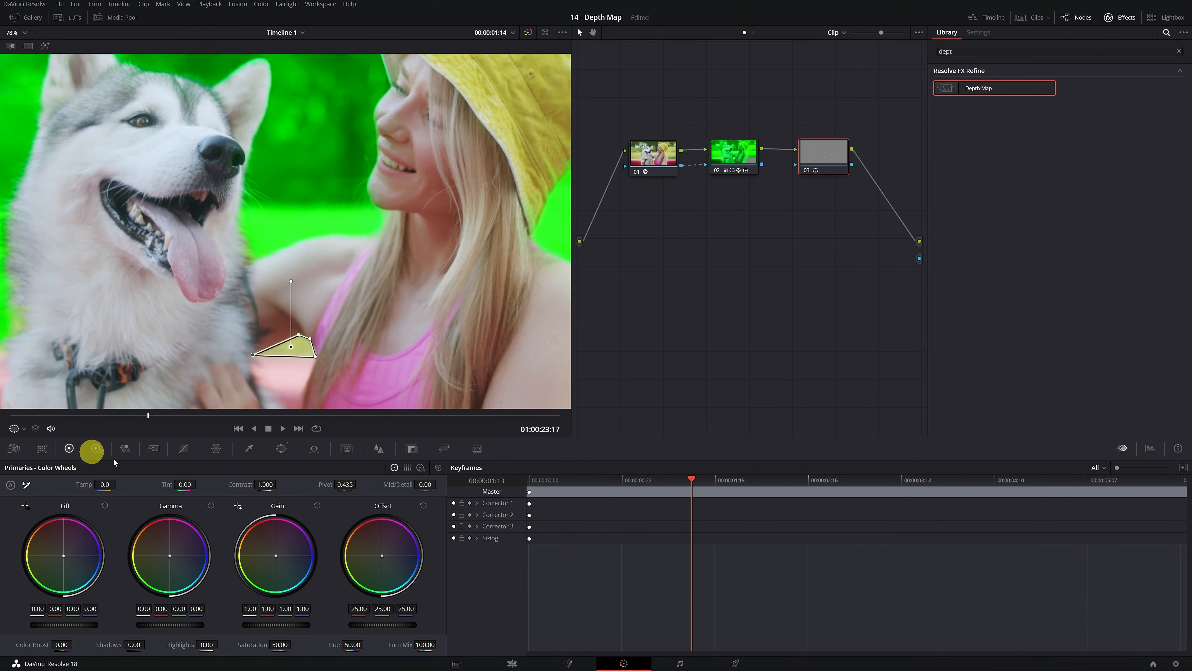